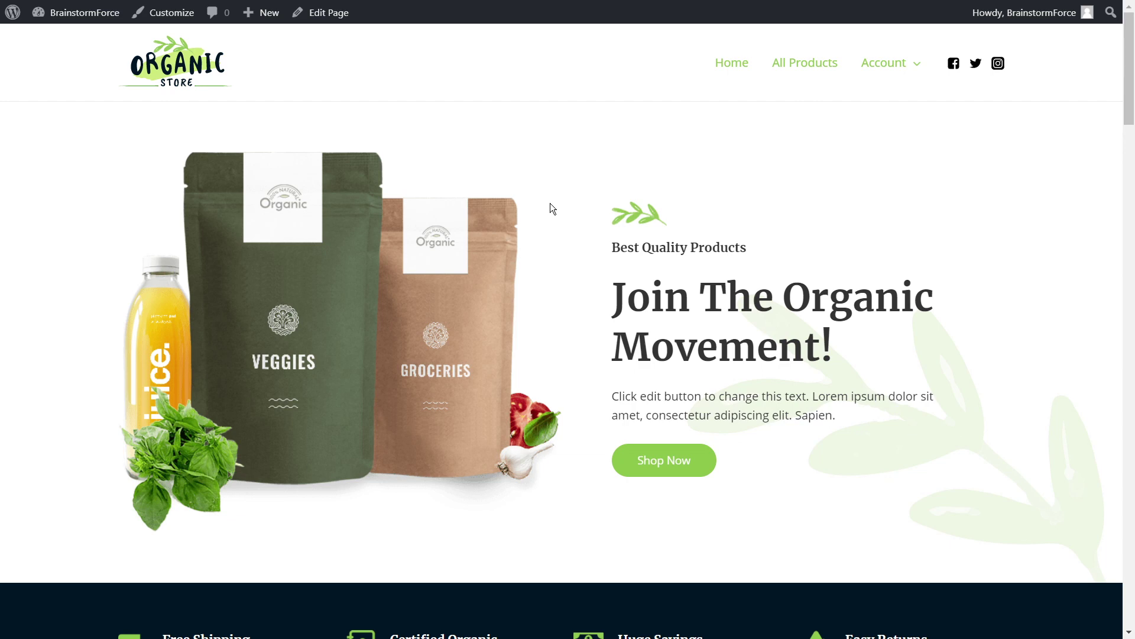
Step: Scroll down the organic store homepage and jump back to the top with the scroll-to-top button
scroll(568, 212, down, 5)
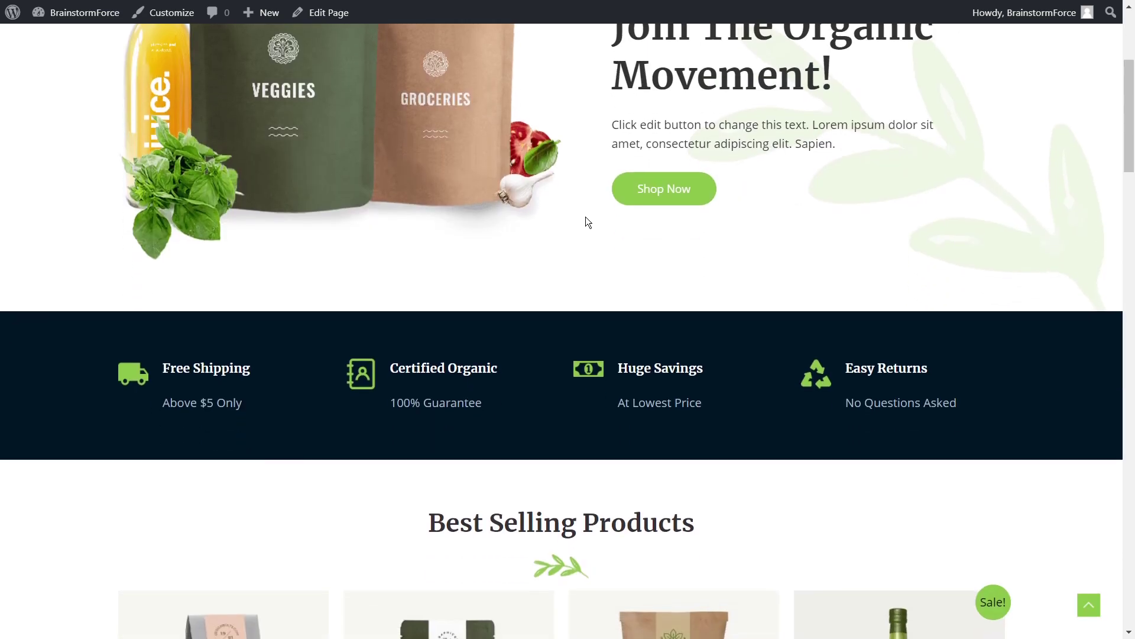
scroll(590, 213, down, 5)
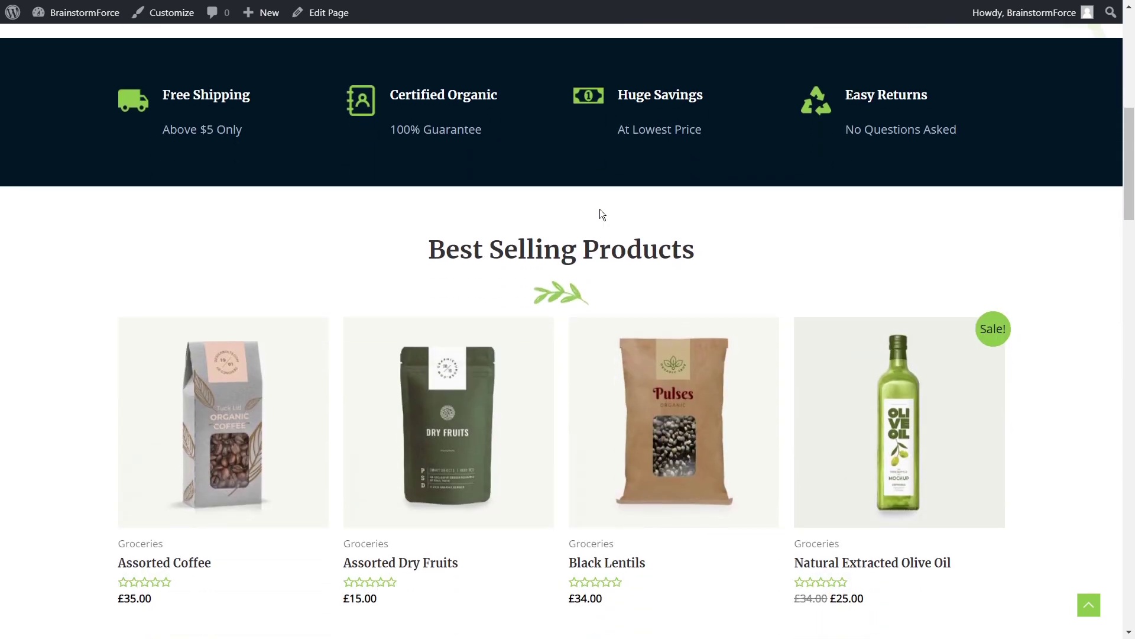
scroll(600, 213, down, 5)
scroll(603, 219, down, 5)
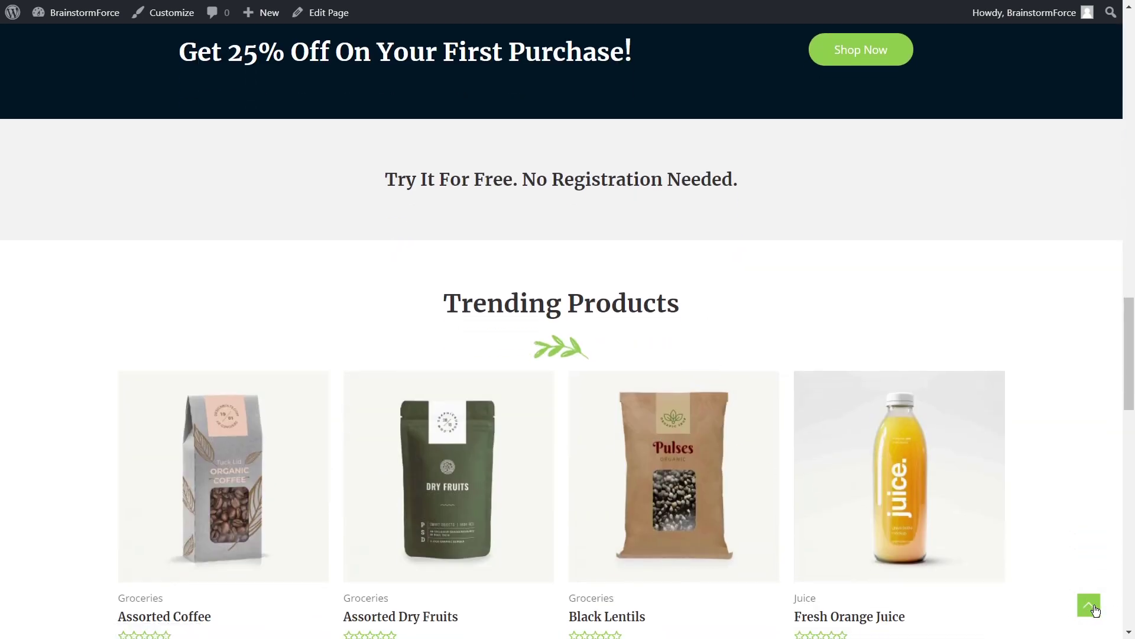
scroll(1069, 567, down, 1)
scroll(1069, 568, down, 1)
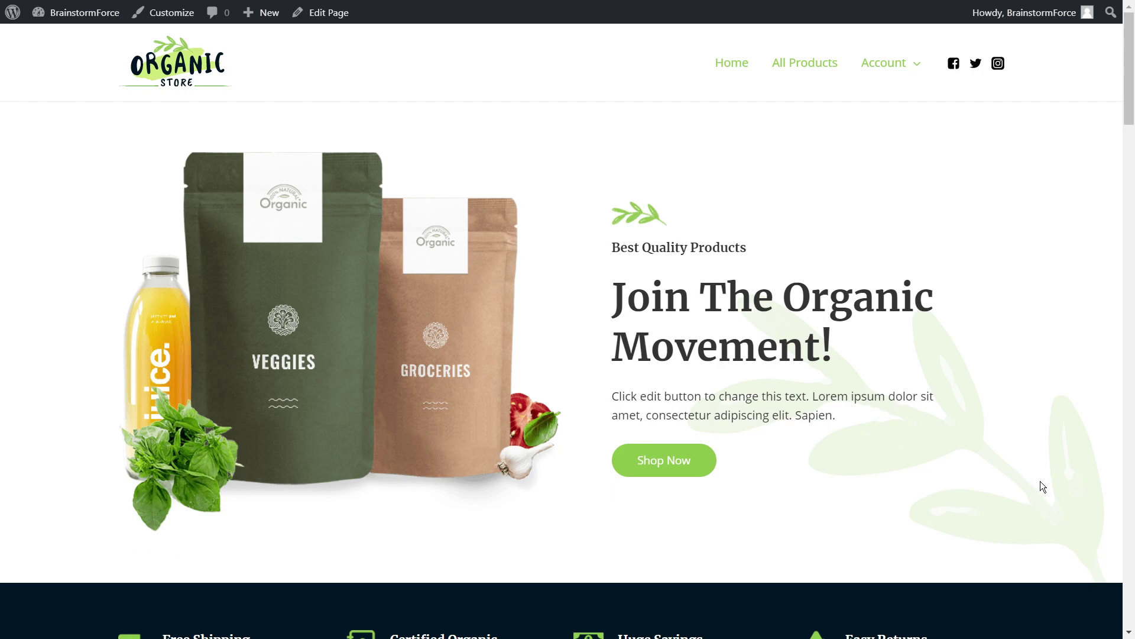
scroll(1041, 476, down, 15)
scroll(1042, 479, down, 1)
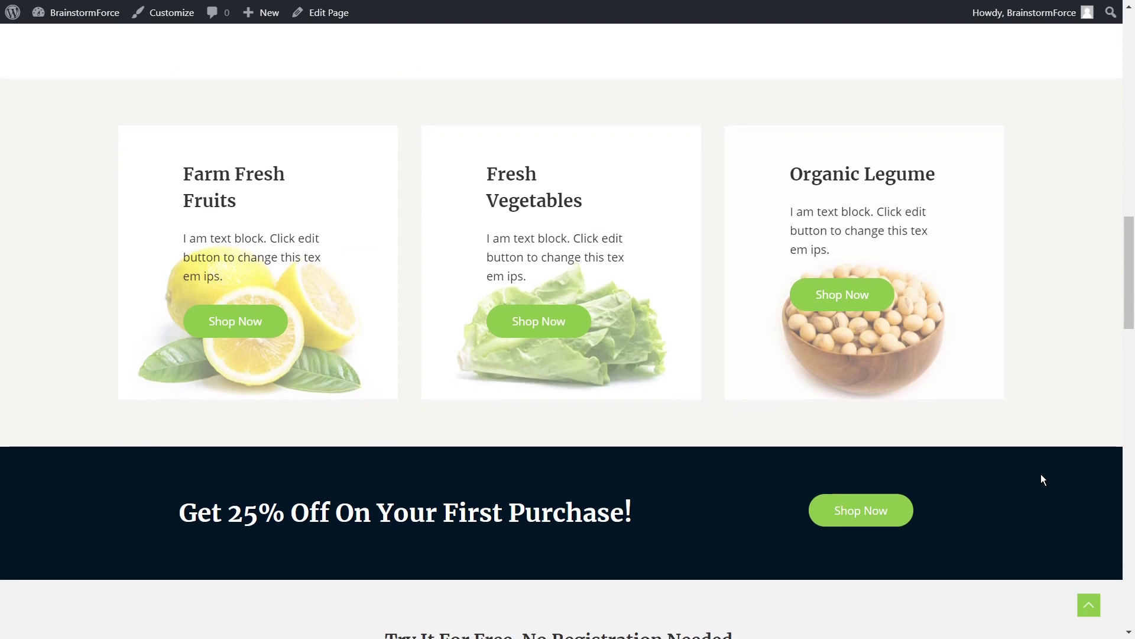
scroll(1049, 473, down, 5)
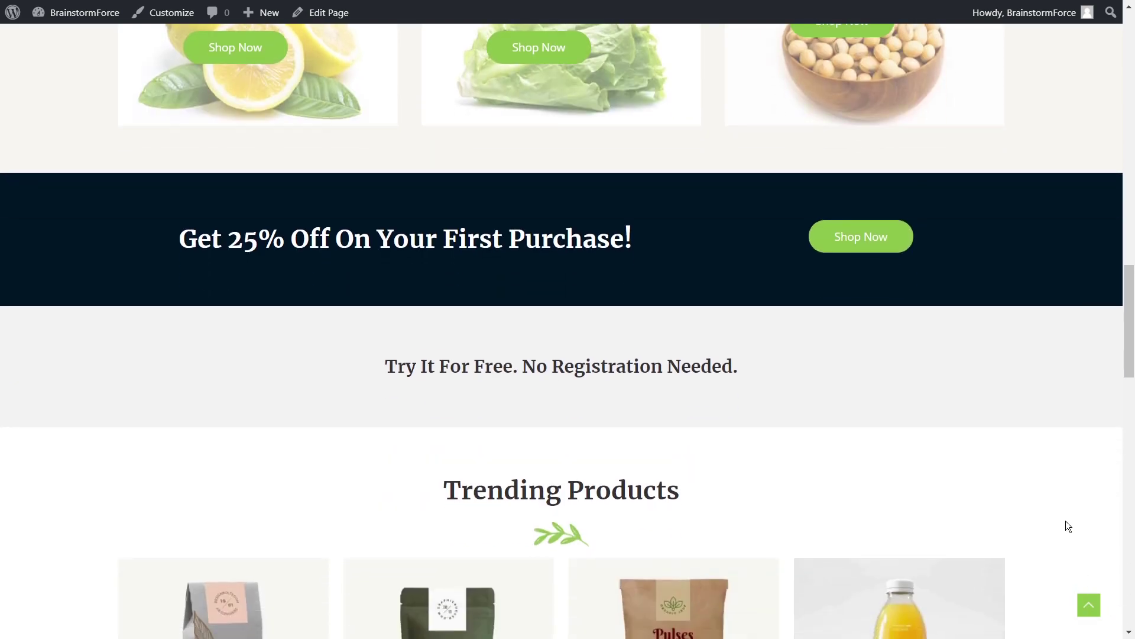
scroll(1021, 466, down, 10)
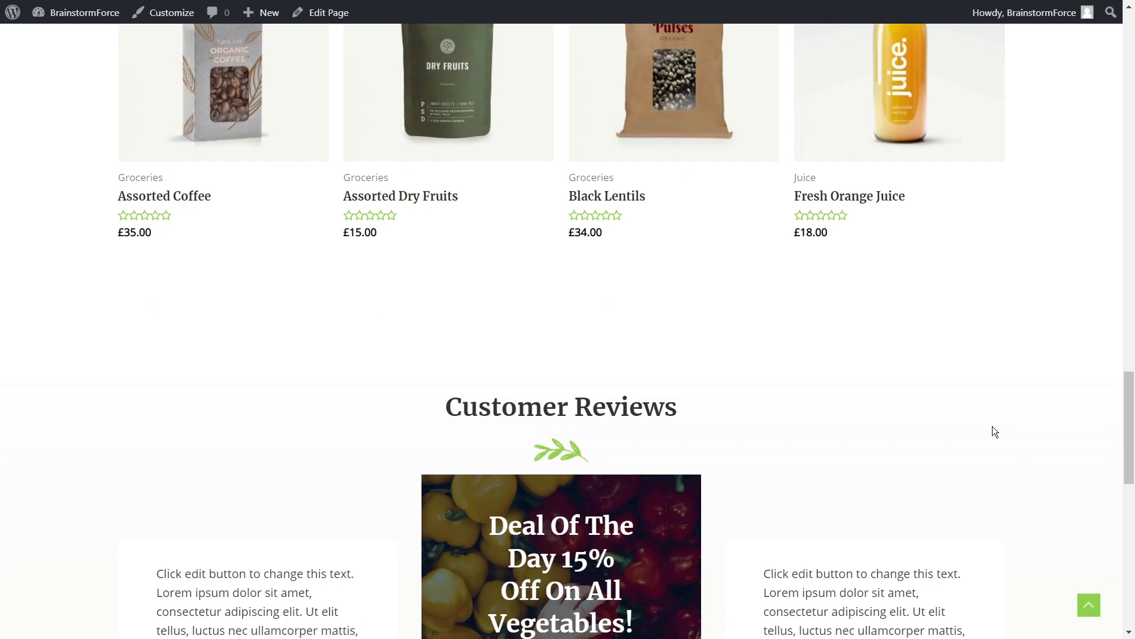
scroll(1008, 416, down, 5)
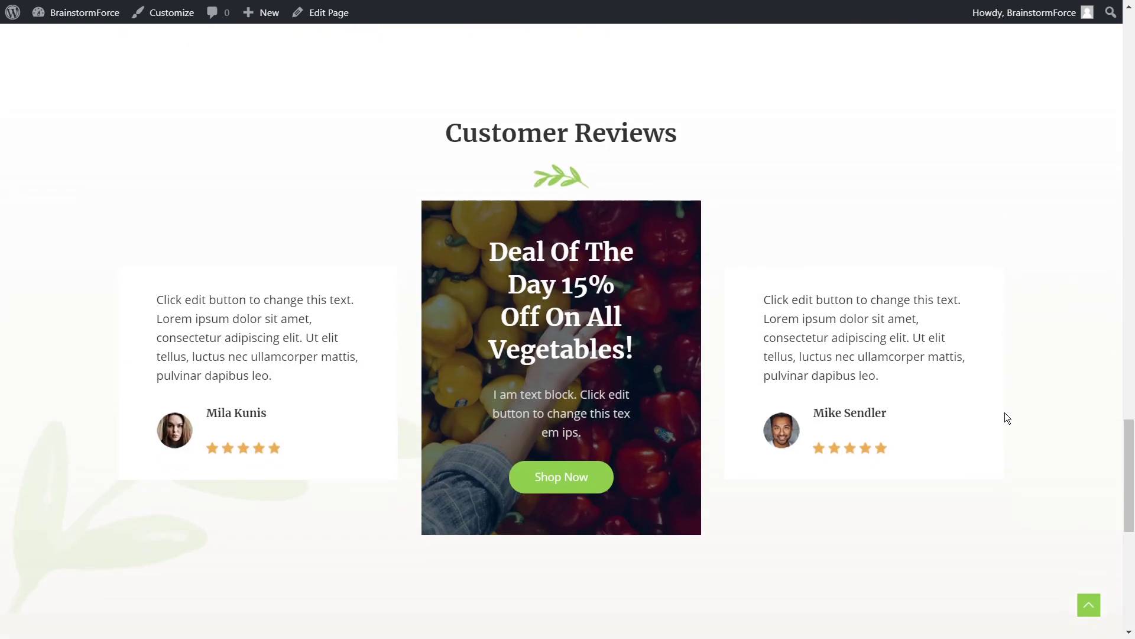
scroll(1005, 413, down, 5)
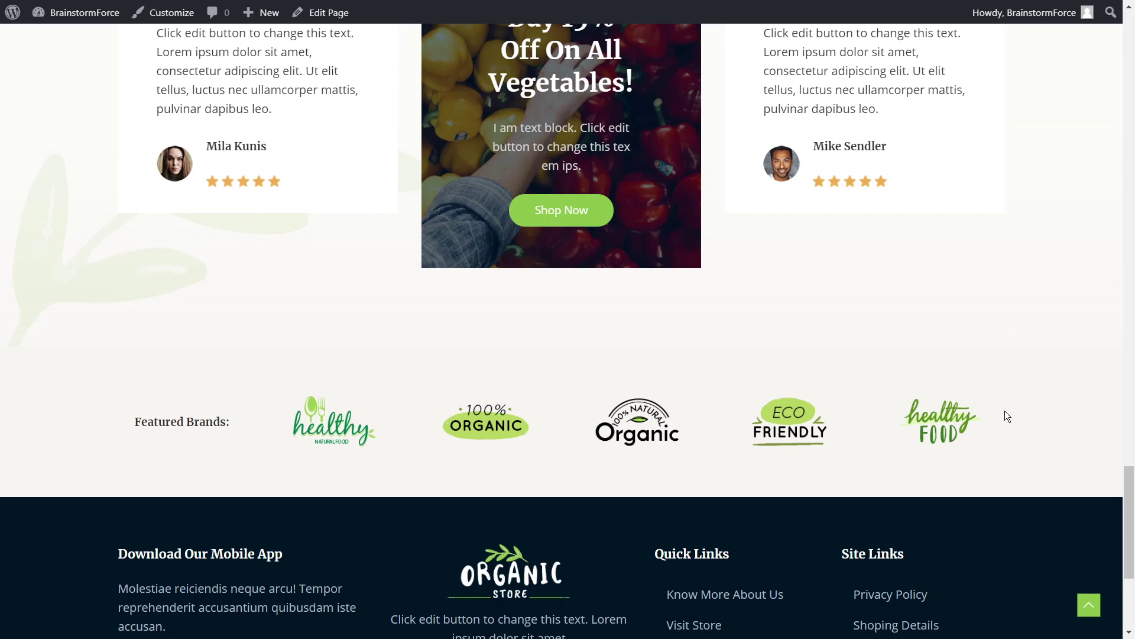
click(1081, 599)
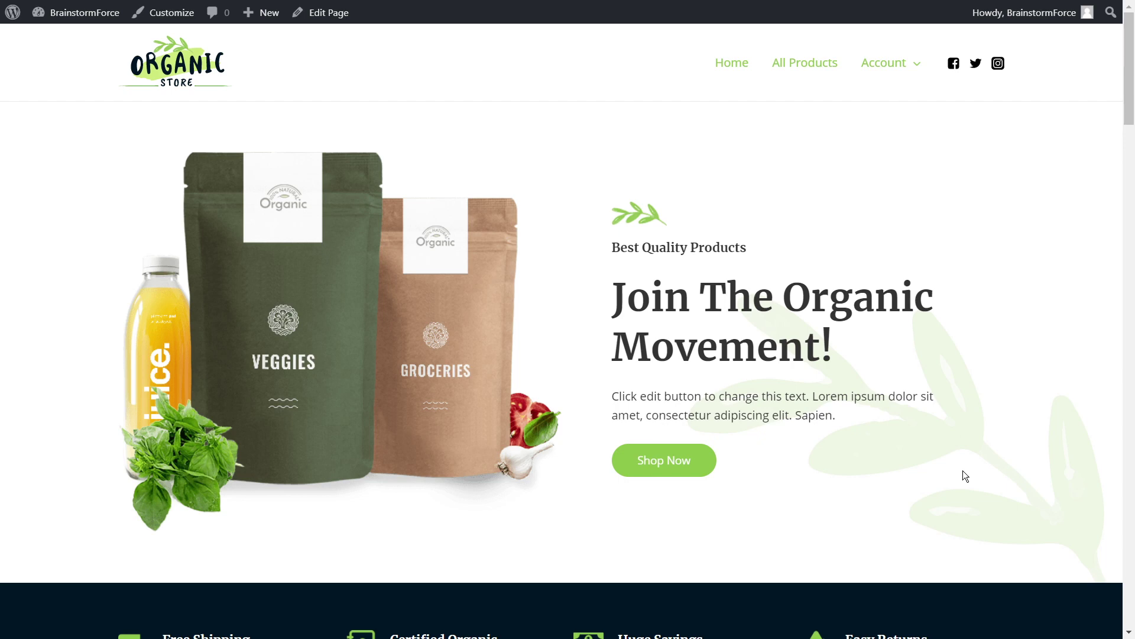
scroll(963, 470, down, 7)
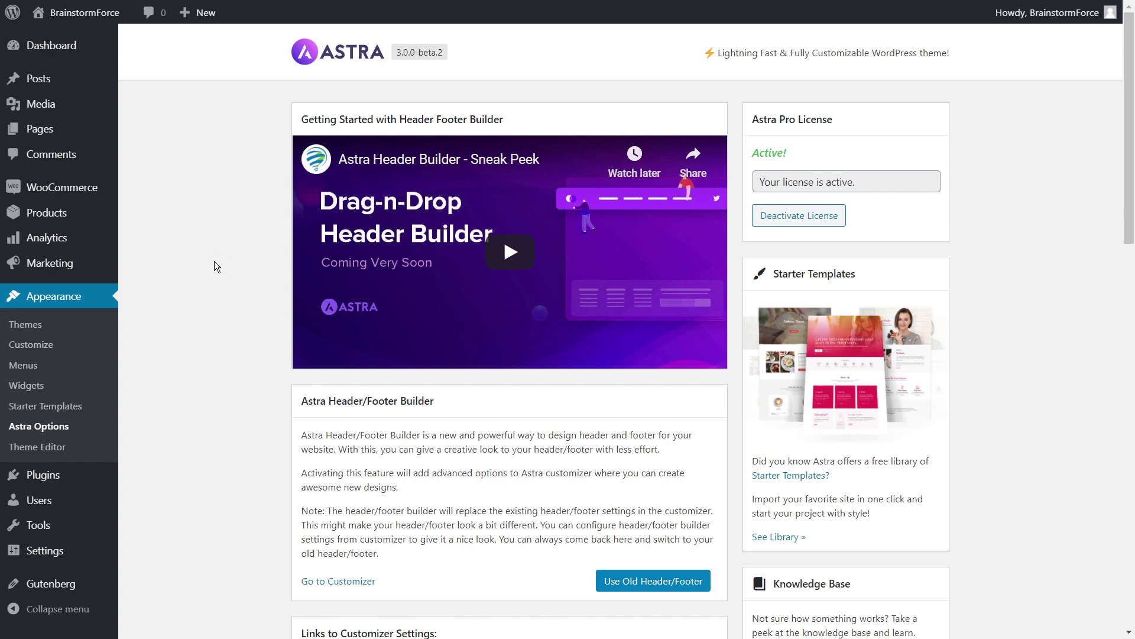
scroll(211, 226, down, 2)
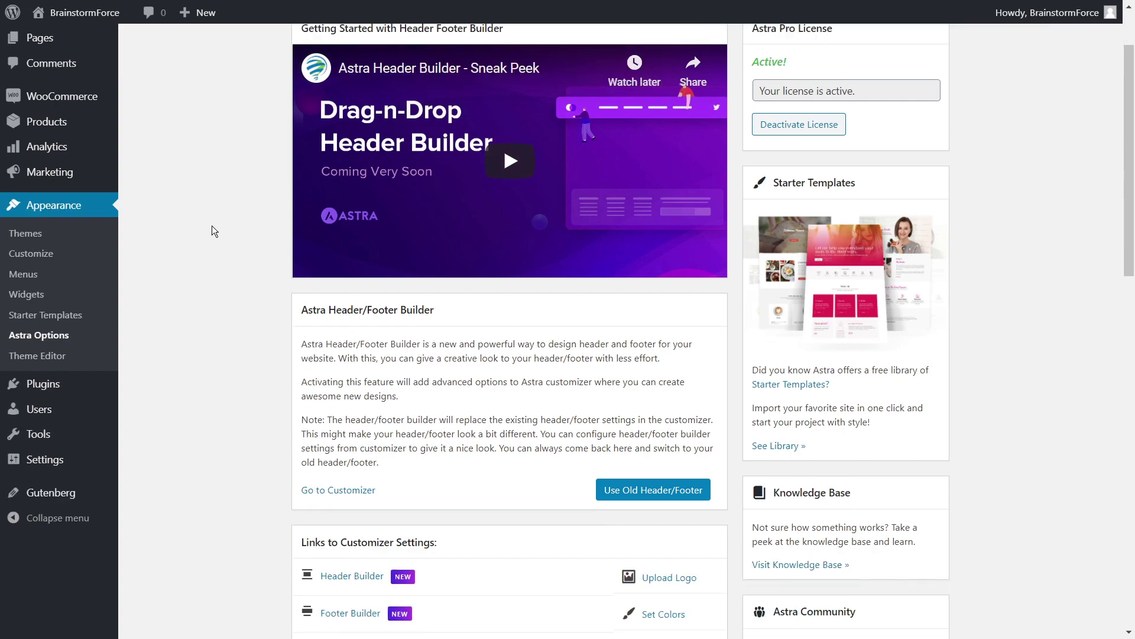
scroll(212, 225, down, 15)
scroll(213, 167, up, 5)
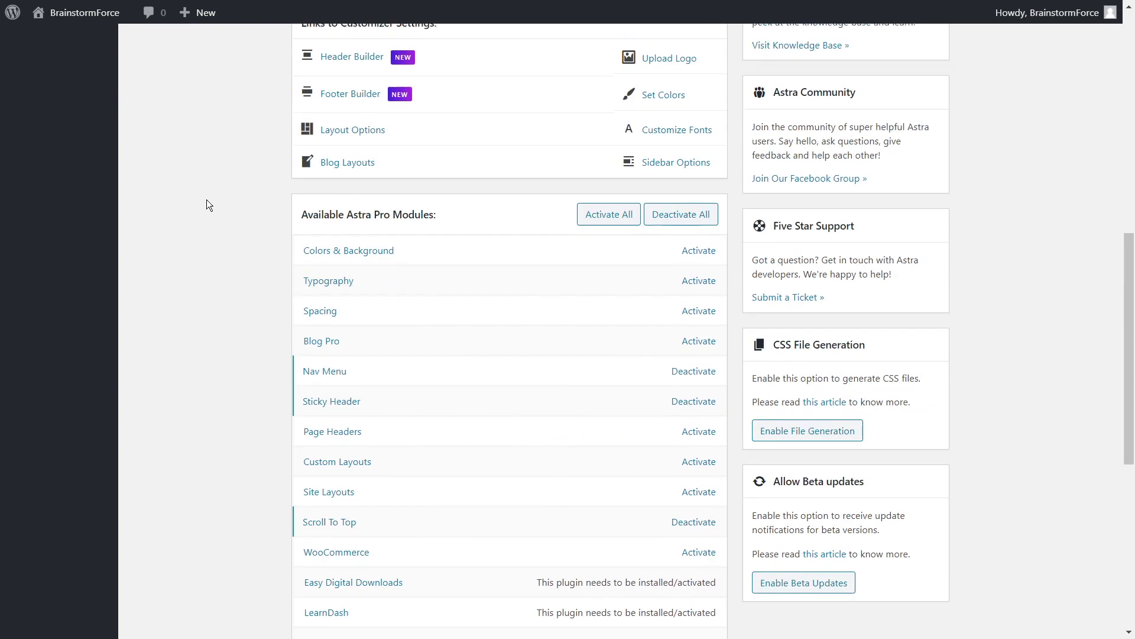
scroll(204, 231, up, 1)
scroll(225, 219, down, 2)
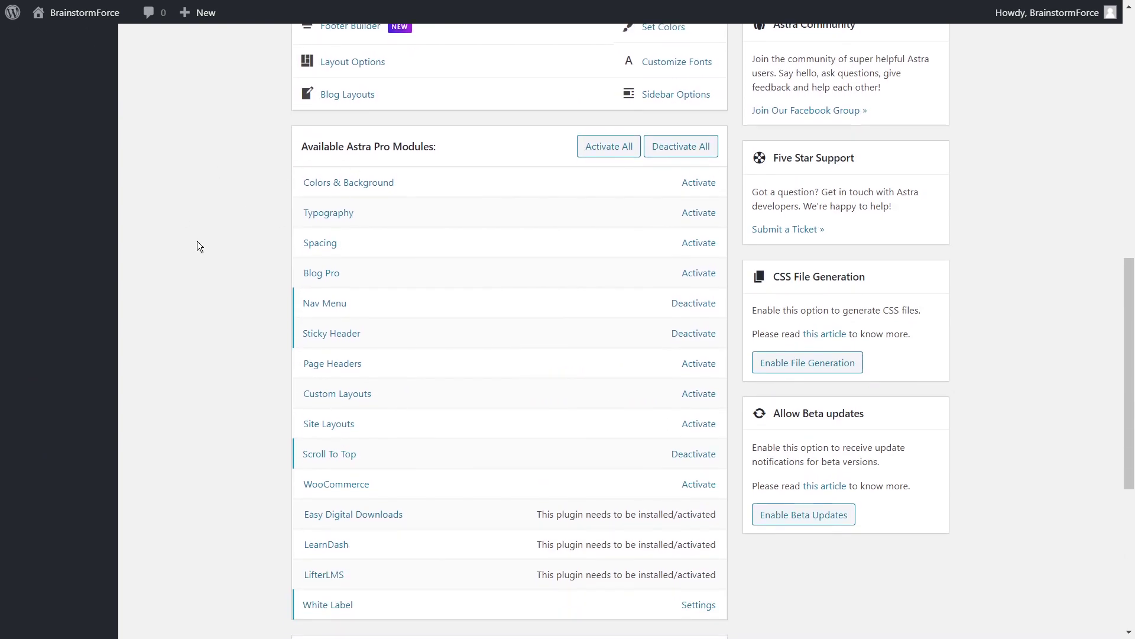
scroll(197, 242, down, 2)
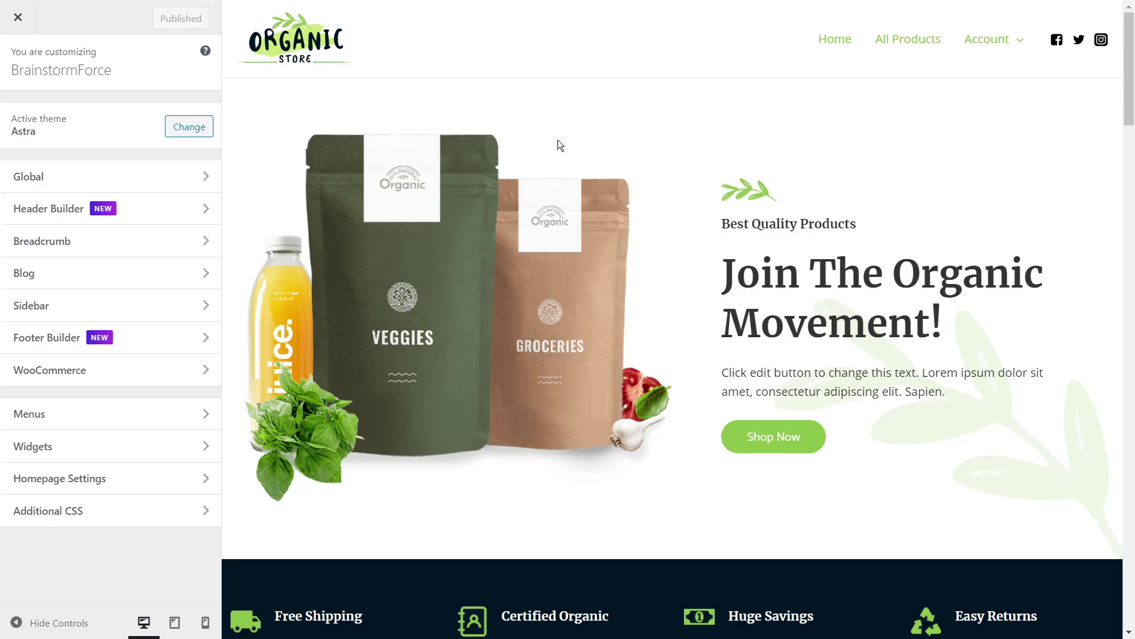
Step: Scroll the Organic Store preview down and return it to the top with the scroll-to-top arrow
scroll(618, 124, down, 6)
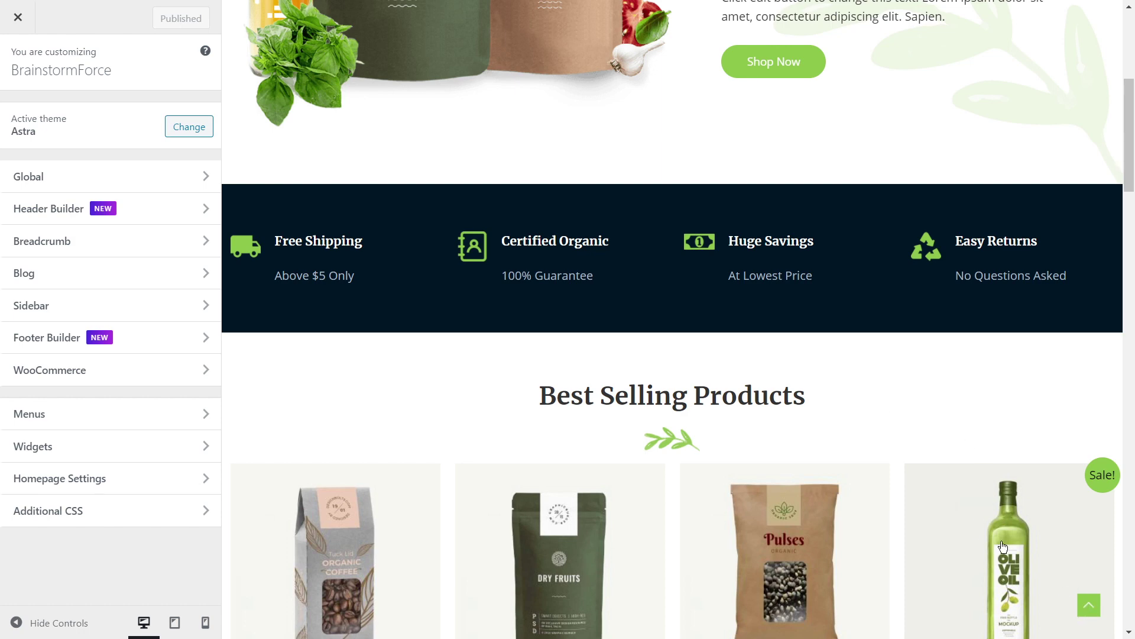
scroll(1018, 473, down, 2)
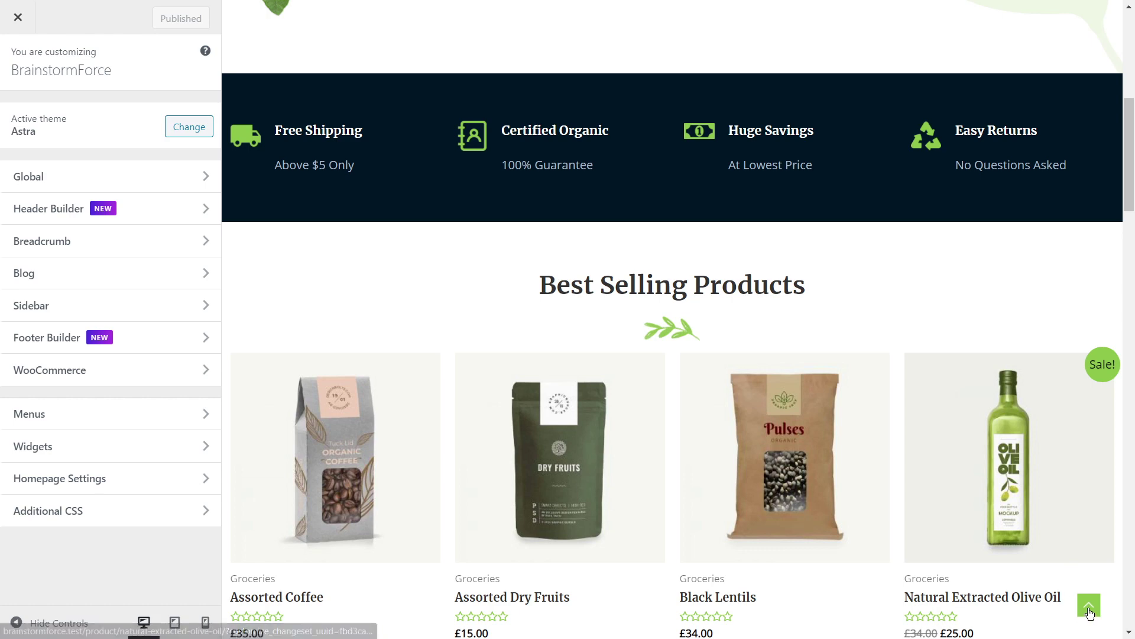
click(1088, 605)
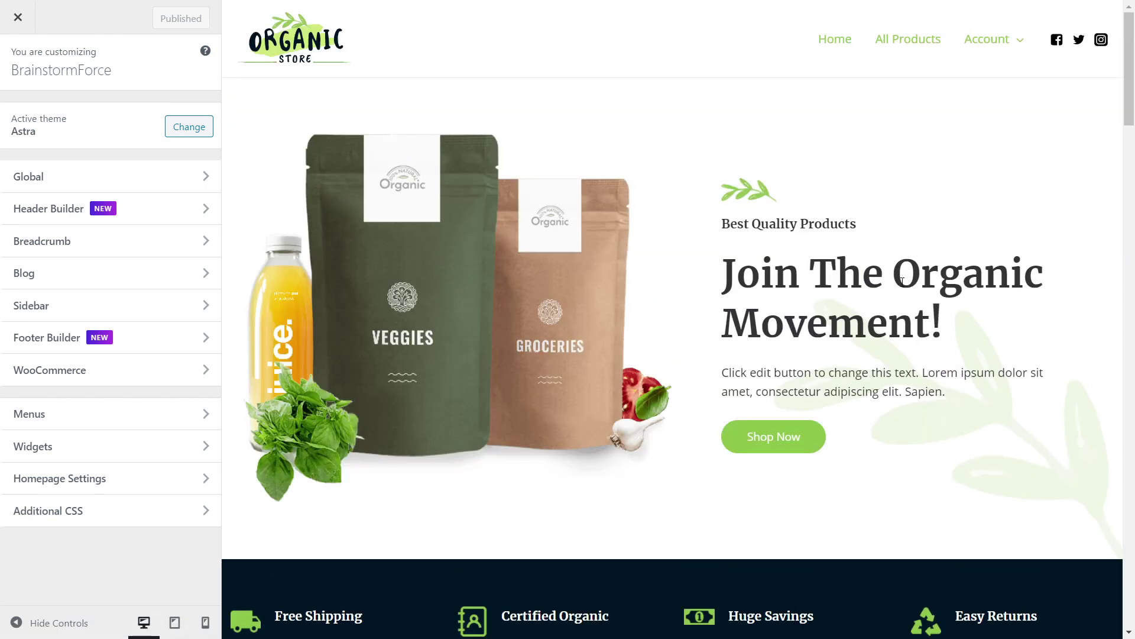
Step: In Global > Scroll To Top, keep Desktop + Mobile display and set the position to Left
click(157, 183)
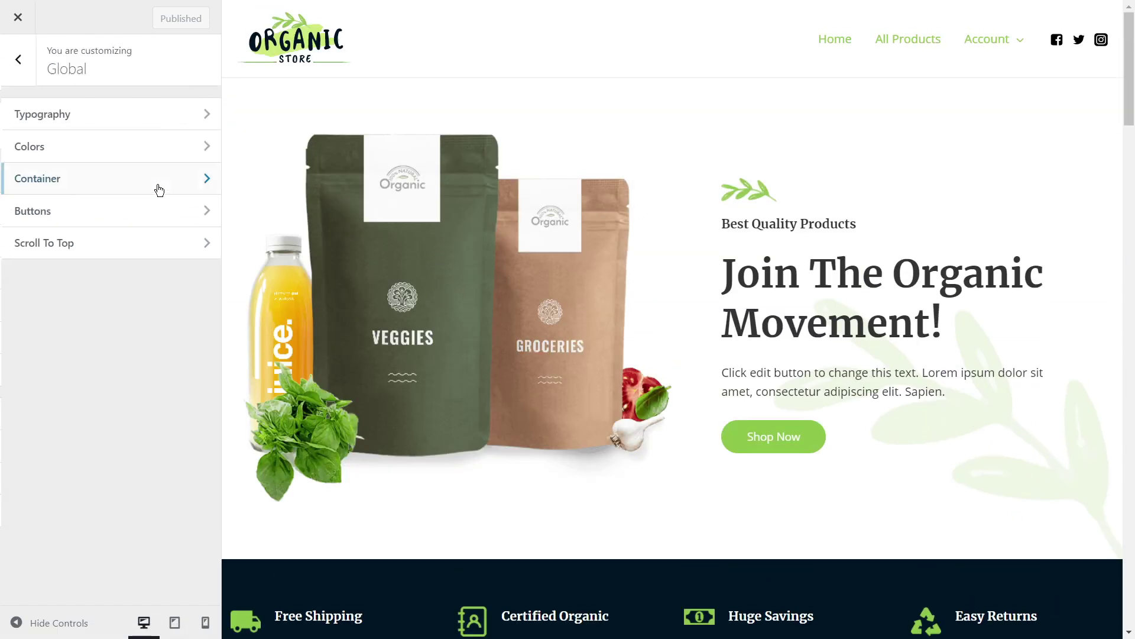
click(118, 251)
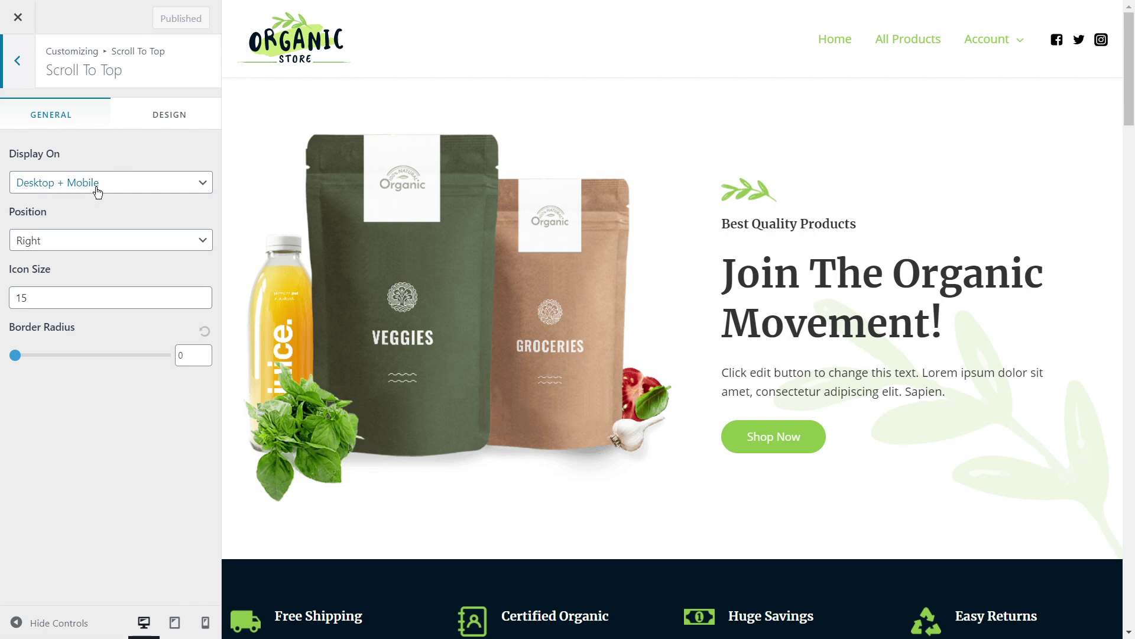
scroll(689, 251, down, 4)
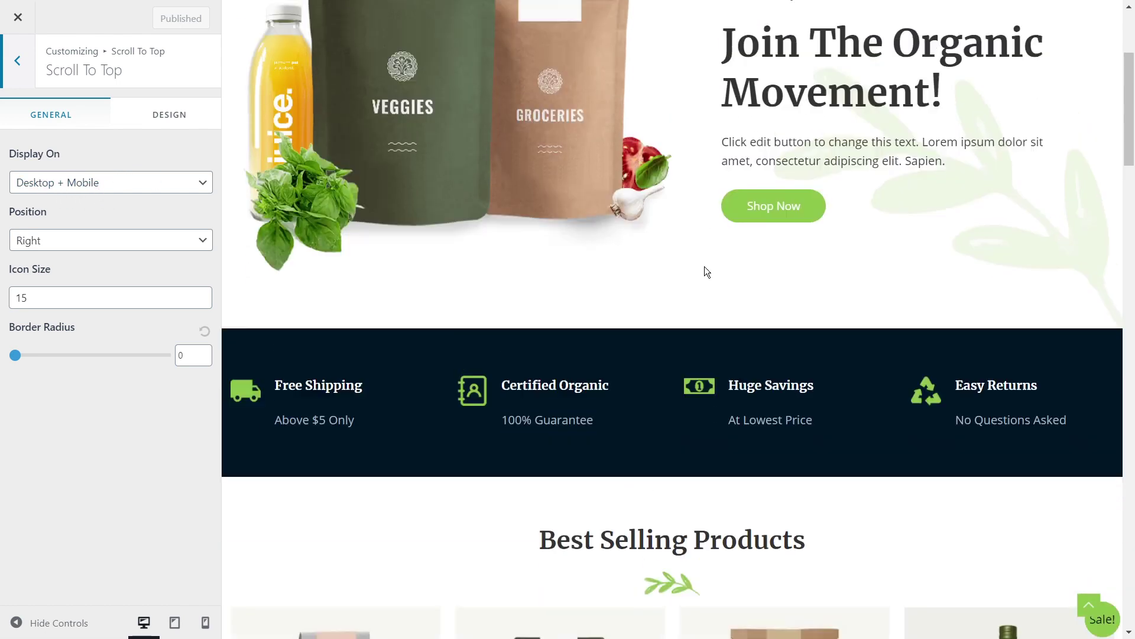
scroll(686, 254, up, 4)
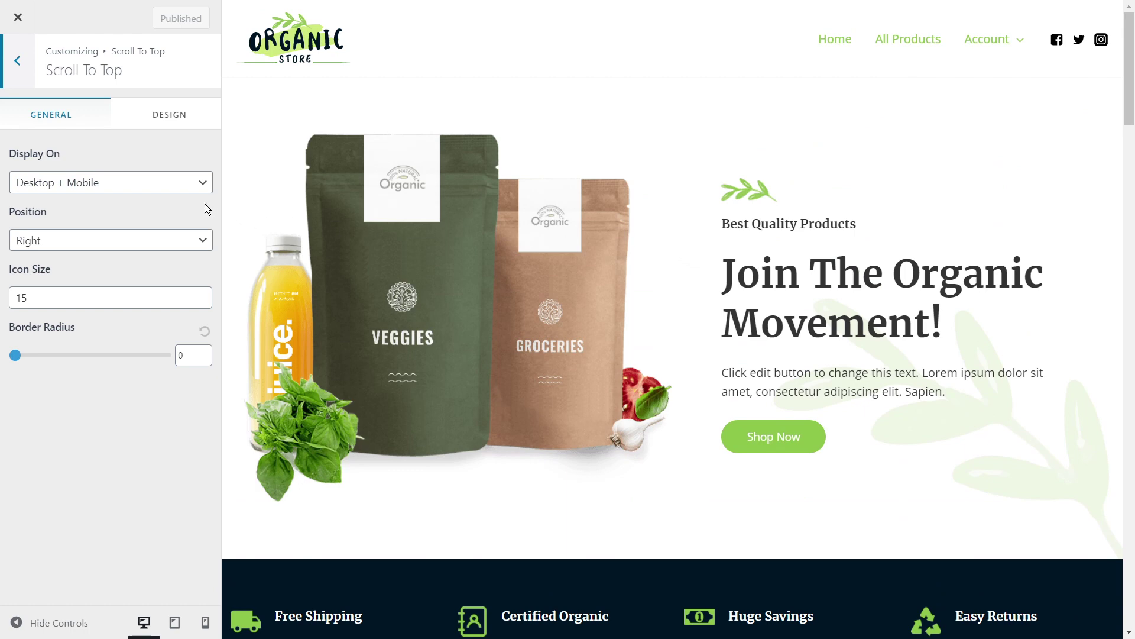
click(146, 189)
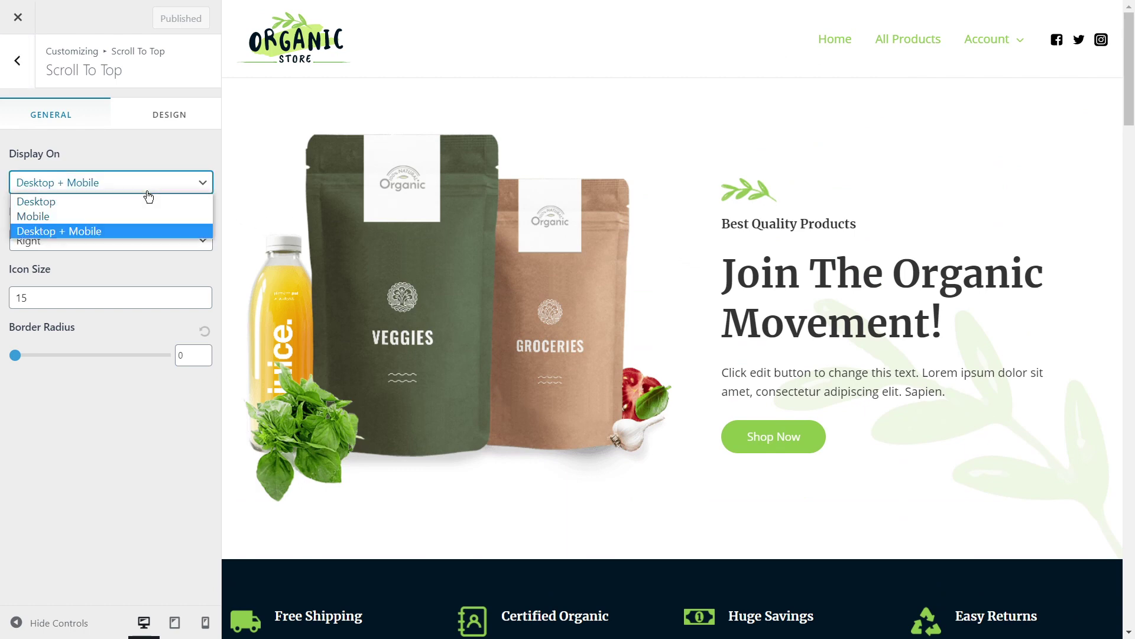
click(129, 232)
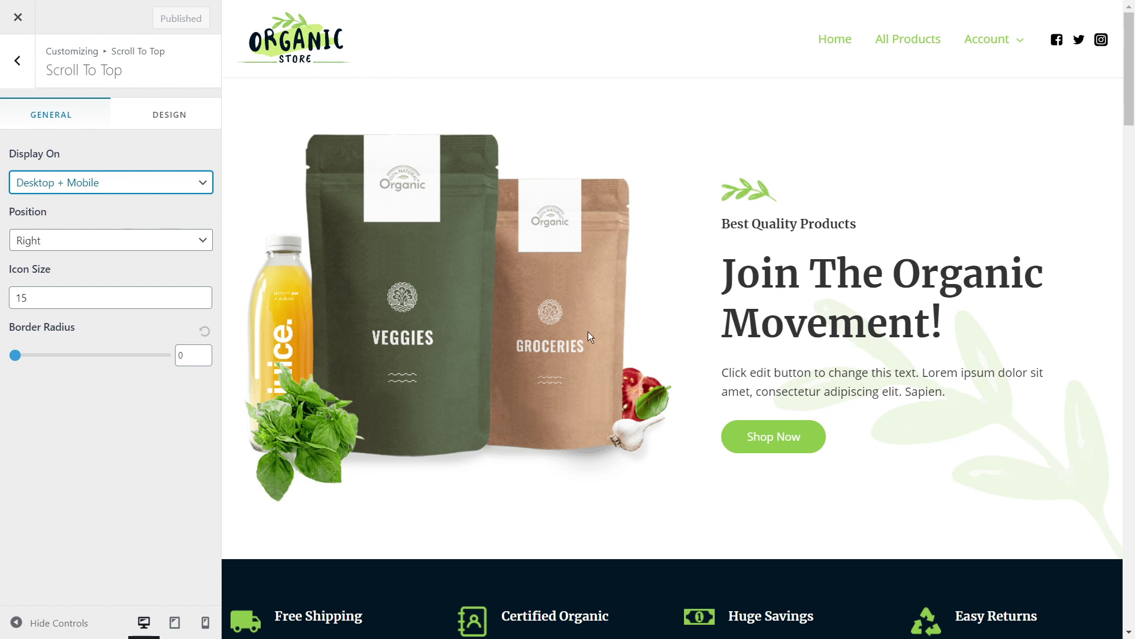
click(136, 247)
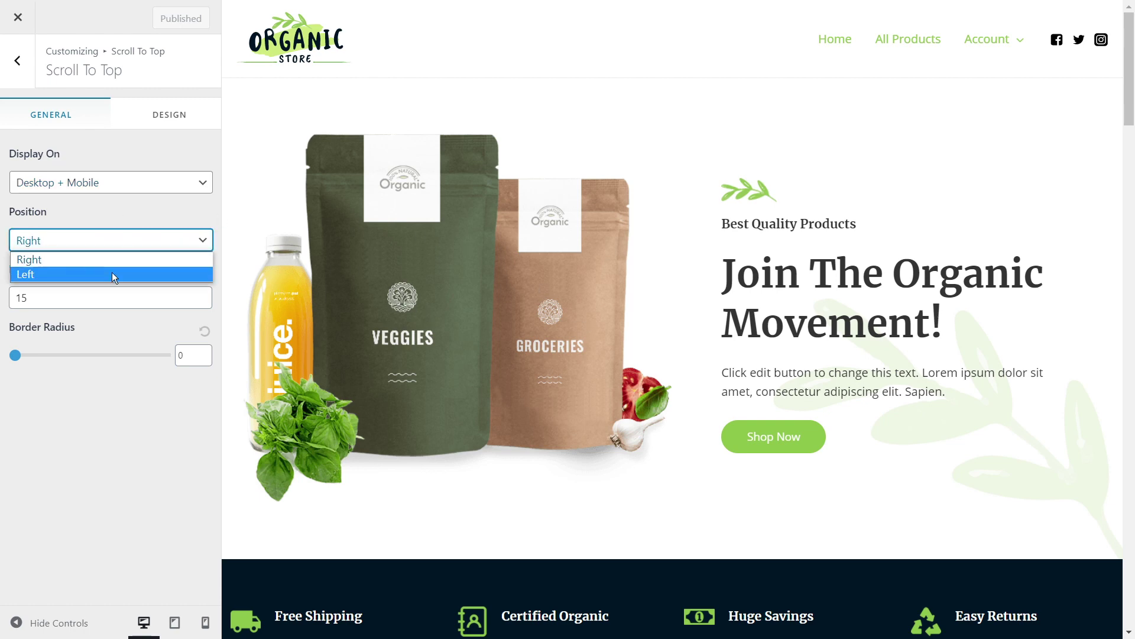
click(114, 274)
Step: Set the scroll-to-top icon size to 20 and the border radius to 32
scroll(355, 308, down, 7)
scroll(332, 335, down, 5)
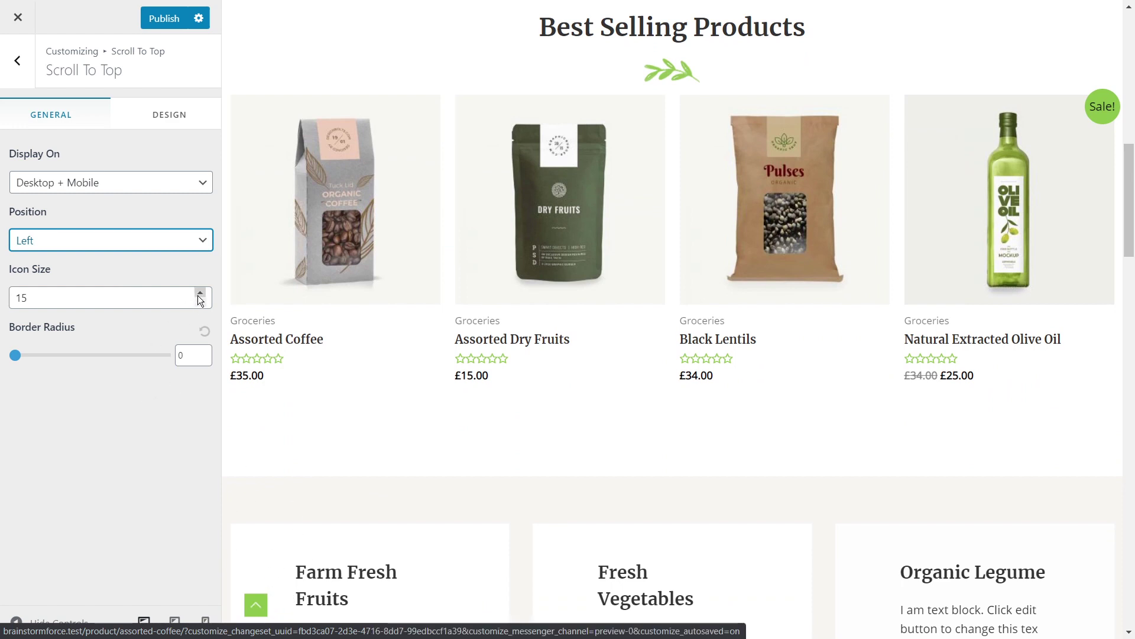
drag(198, 296, 198, 296)
drag(126, 303, 3, 301)
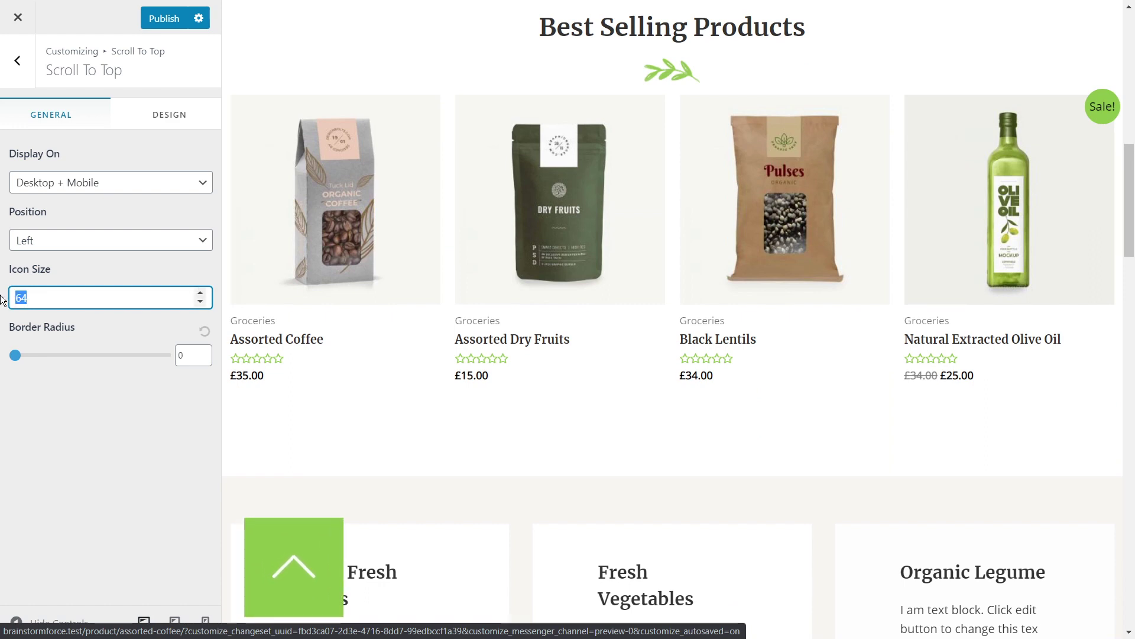
text(15)
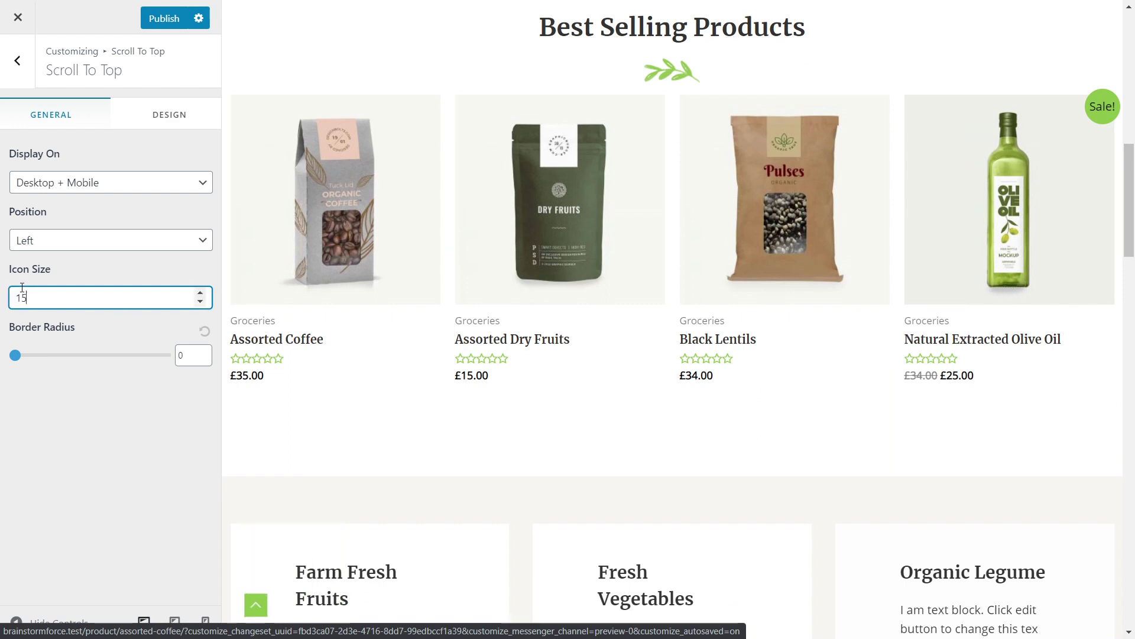
double_click(22, 296)
text(20)
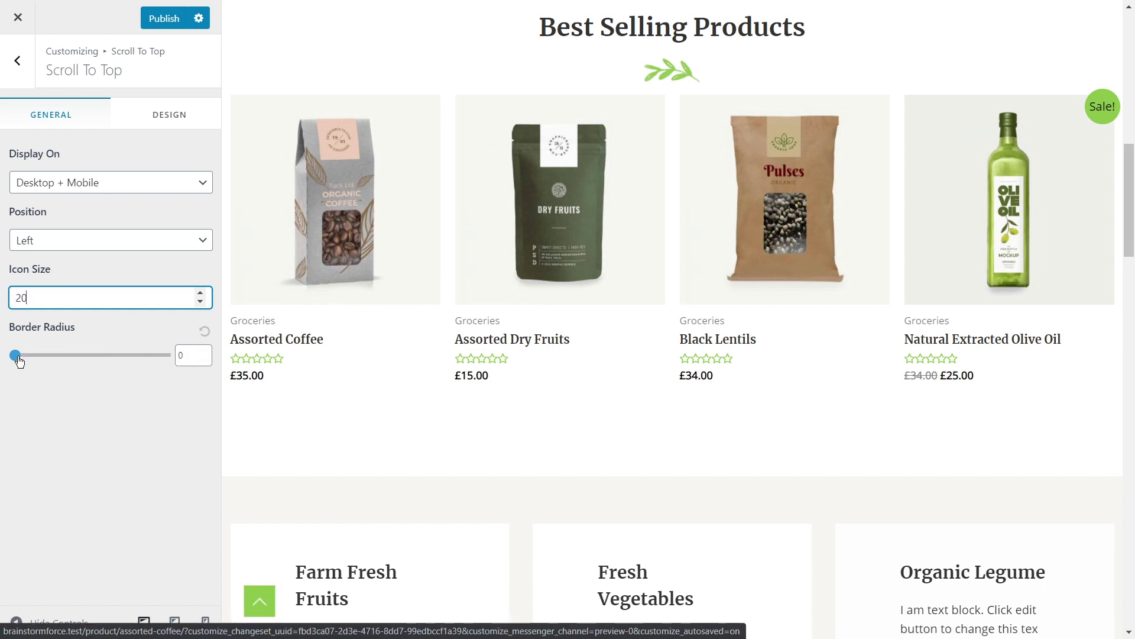
drag(20, 360, 65, 363)
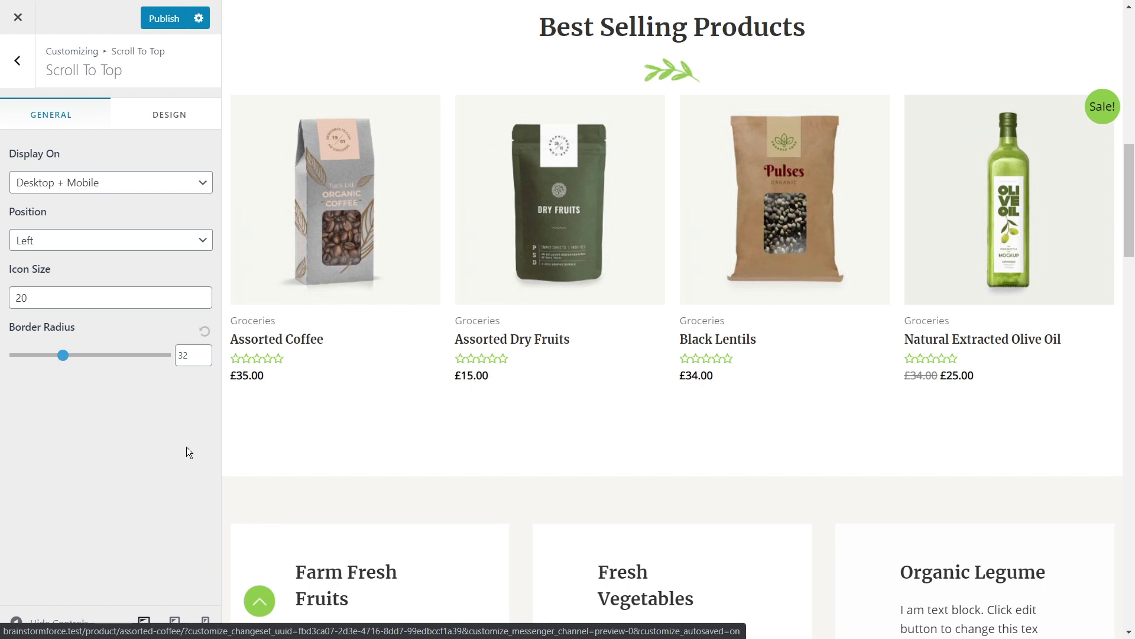
Step: In the Design tab's Colors, set the normal background colour to teal #29c4c4
click(183, 116)
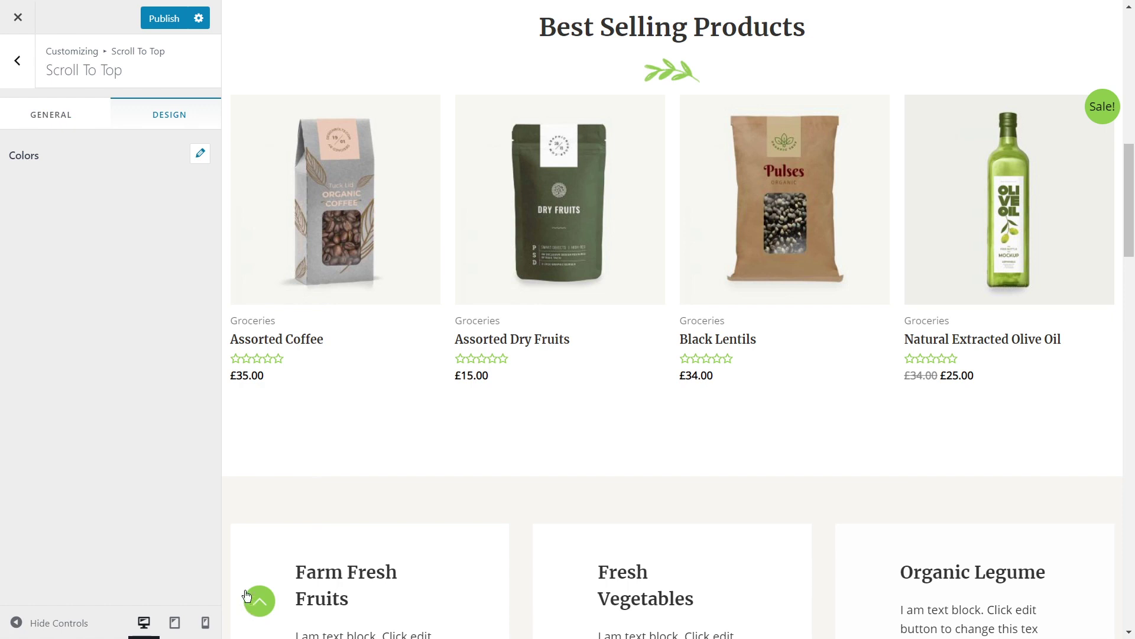
click(201, 155)
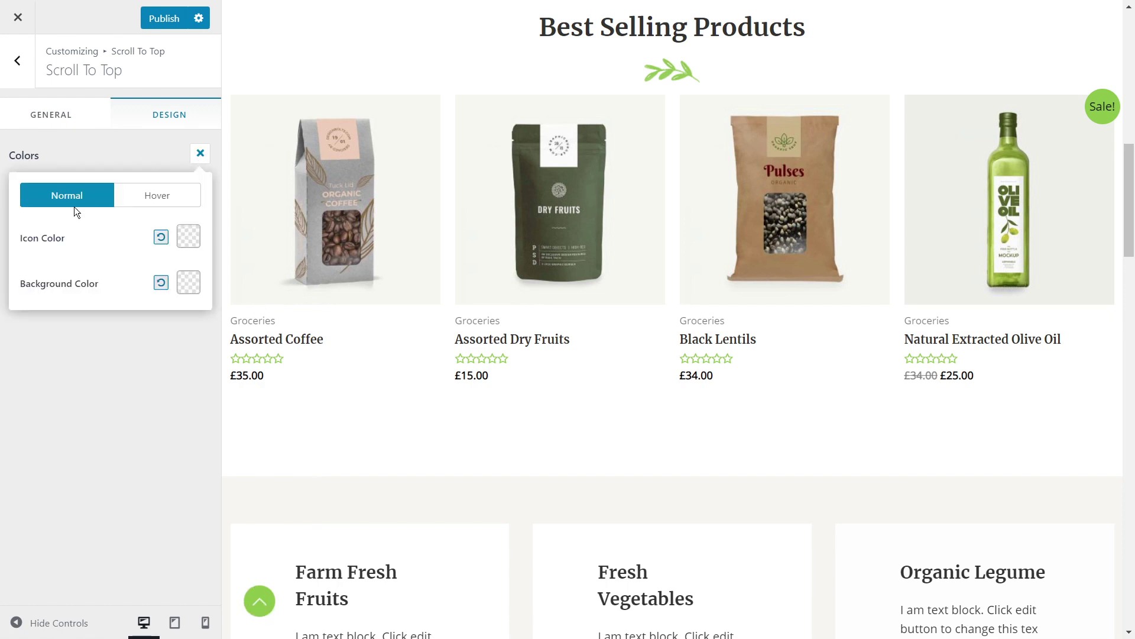
click(184, 286)
click(129, 417)
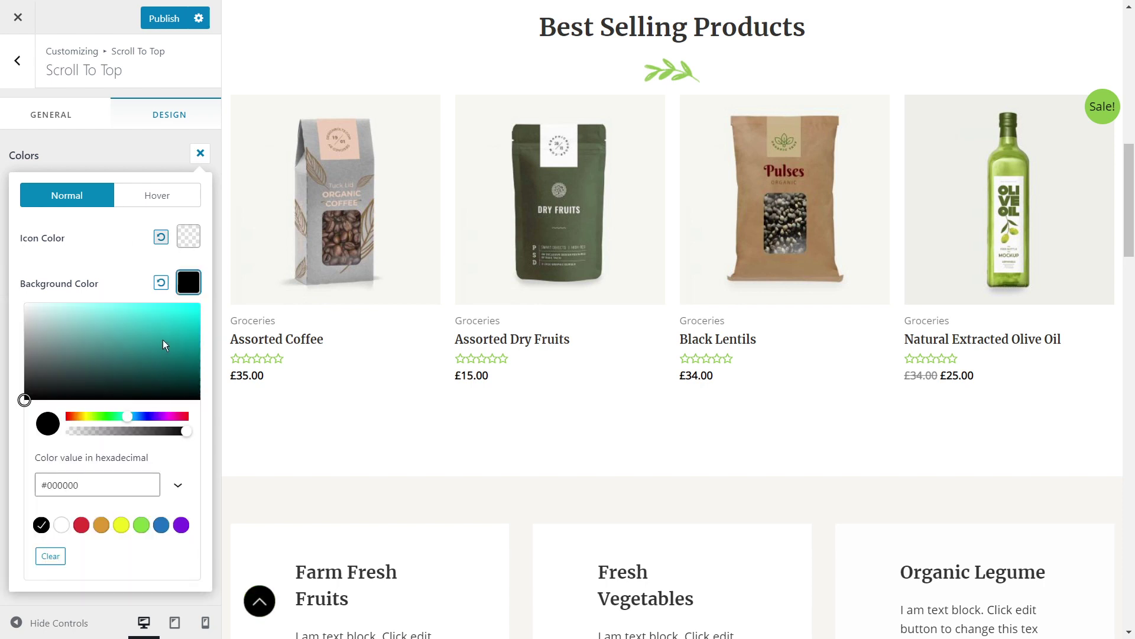
click(166, 311)
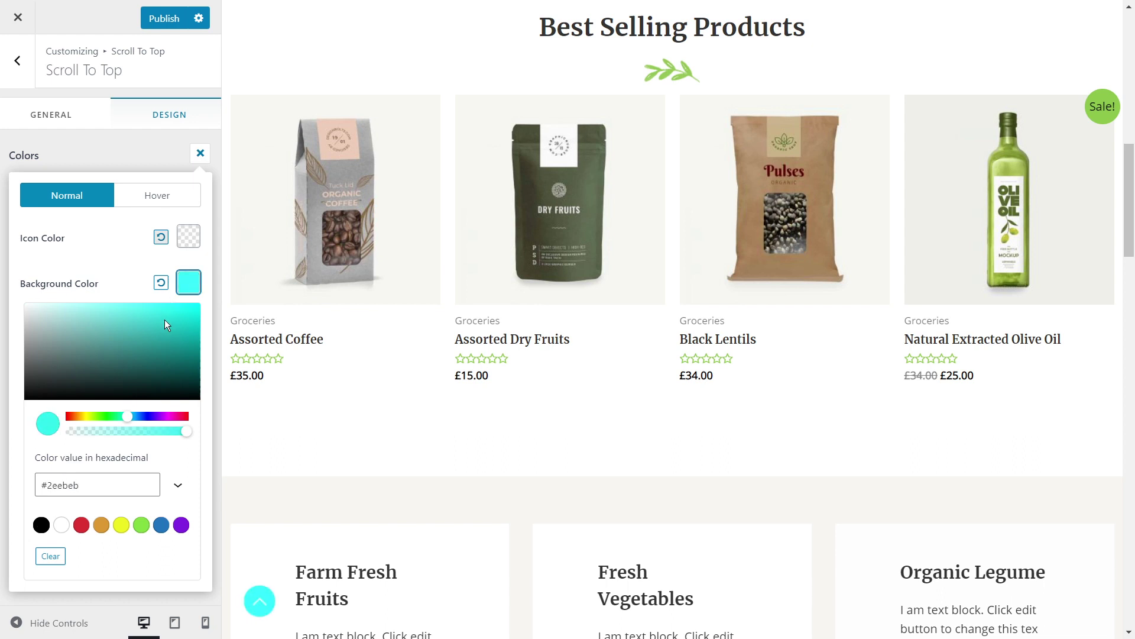
click(164, 325)
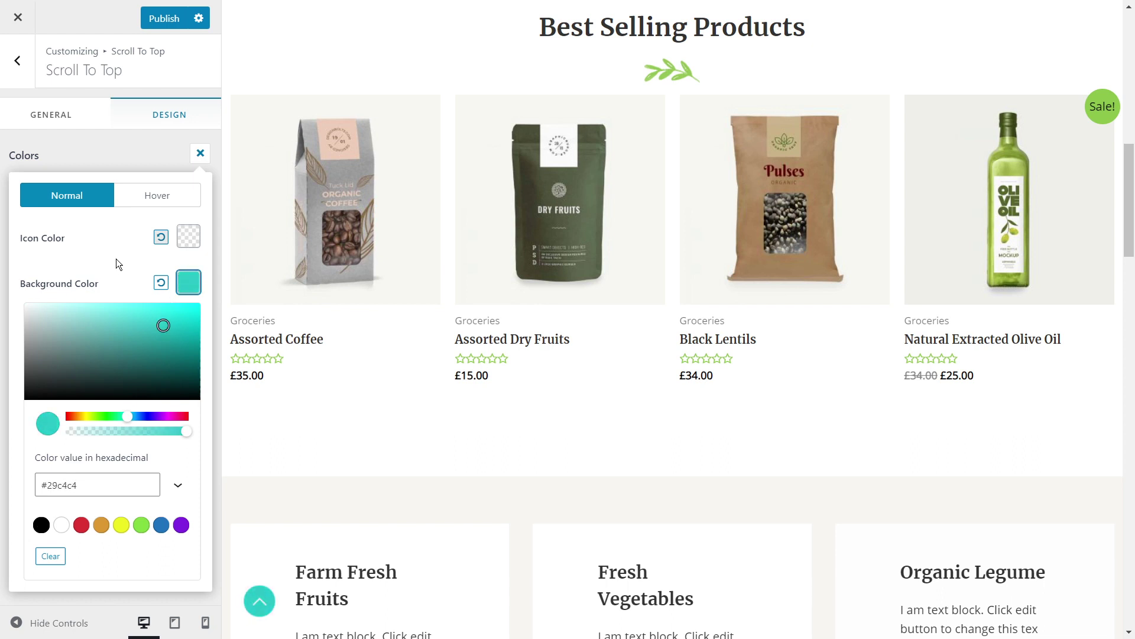
Step: Set the normal arrow icon colour to red #ff2529
click(182, 247)
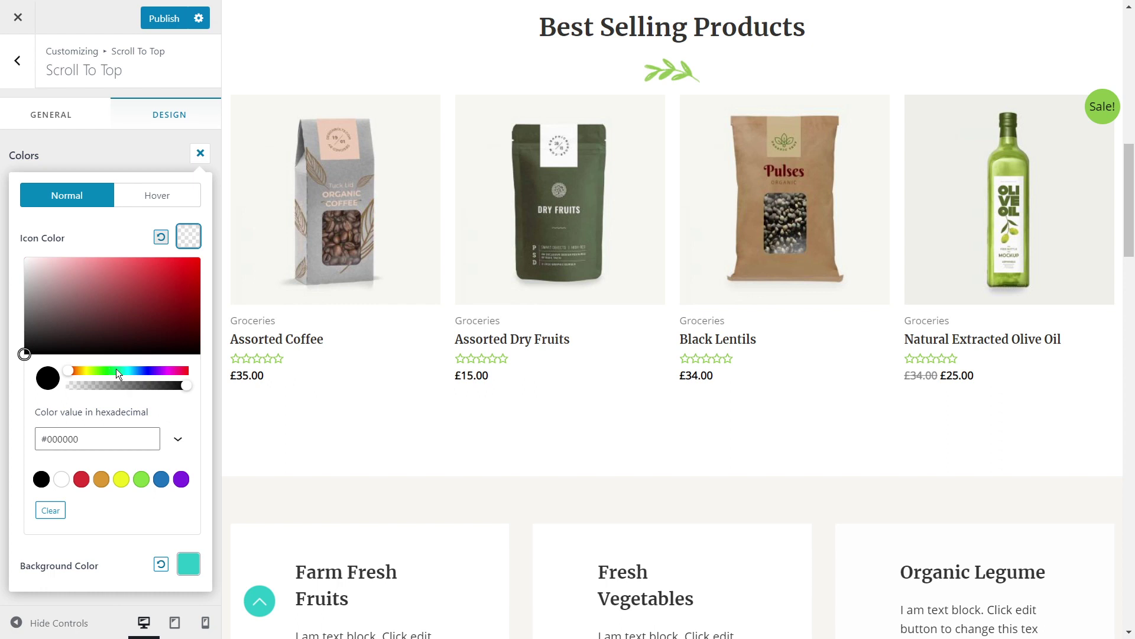
click(179, 370)
drag(173, 290, 177, 256)
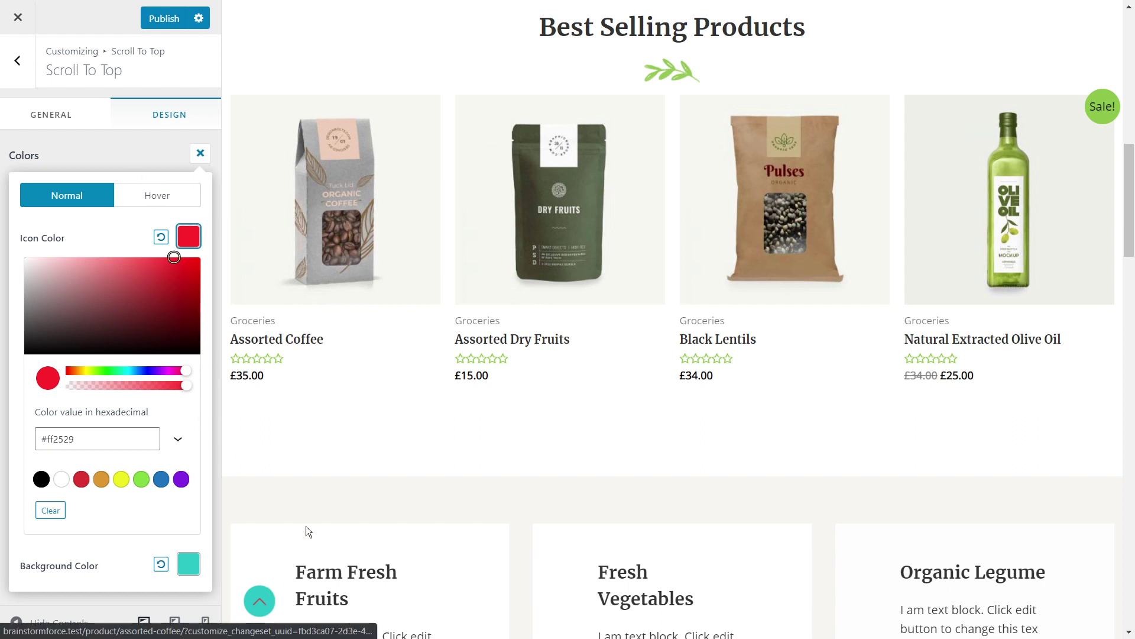
click(155, 201)
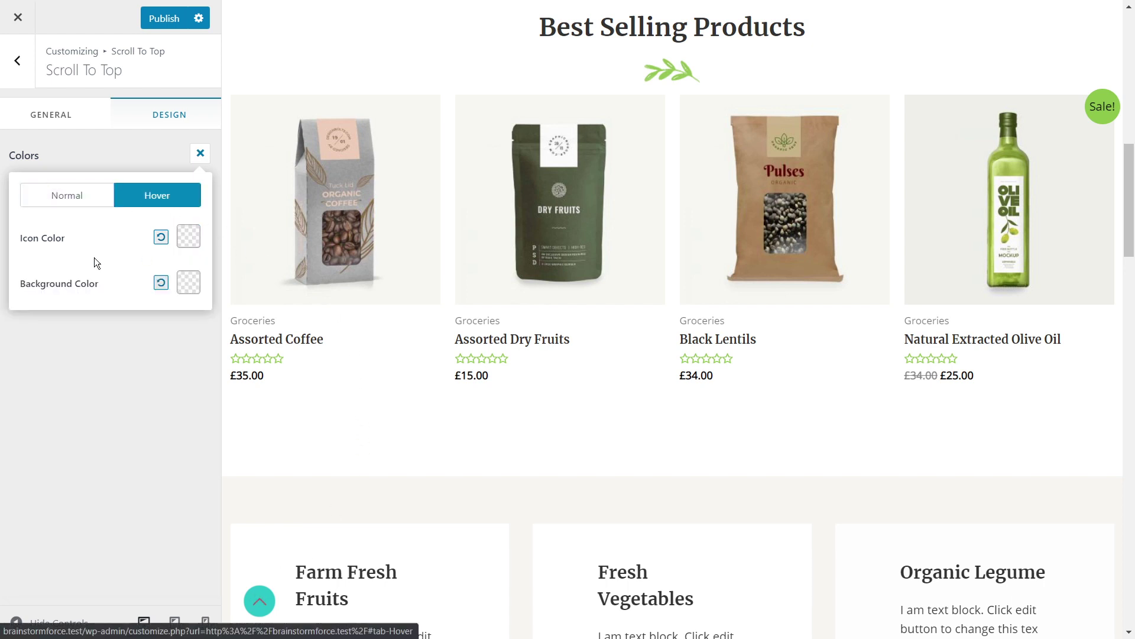
Step: Set the hover background colour to green and the hover icon colour to white, then close Colors
click(188, 283)
drag(129, 418, 107, 416)
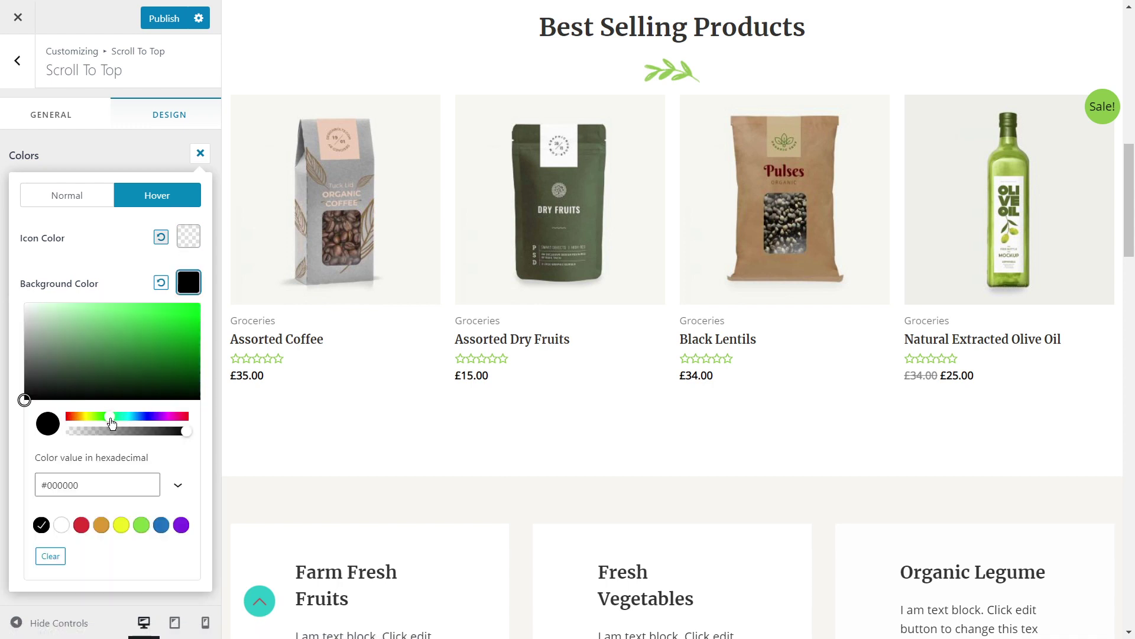
click(137, 325)
drag(136, 325, 139, 317)
click(188, 236)
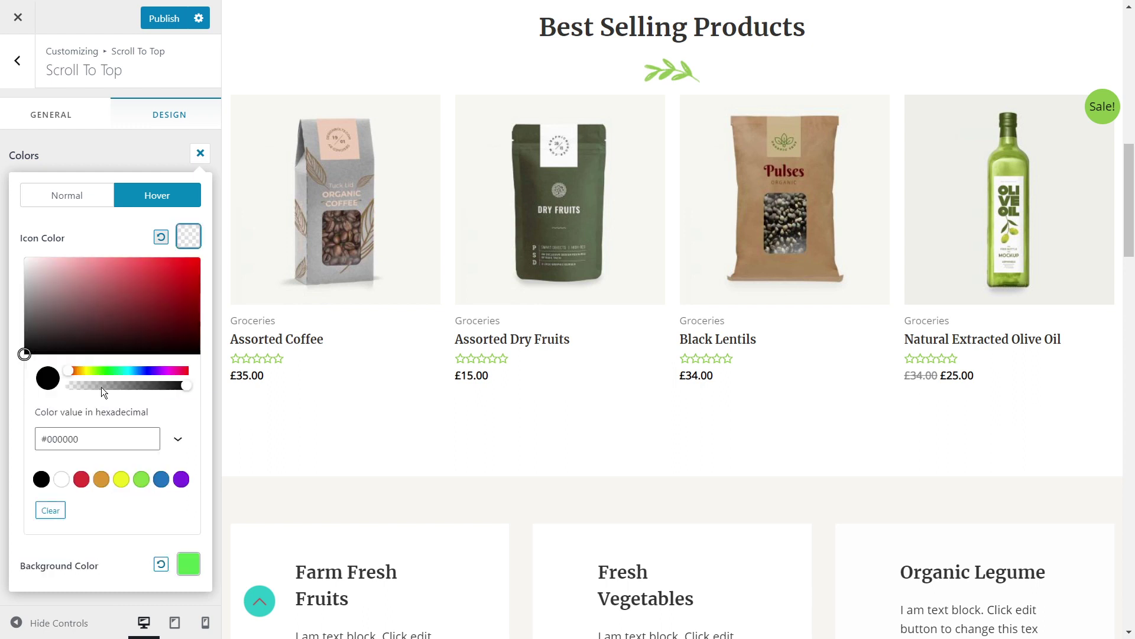
drag(98, 385, 187, 389)
click(31, 270)
drag(32, 270, 24, 259)
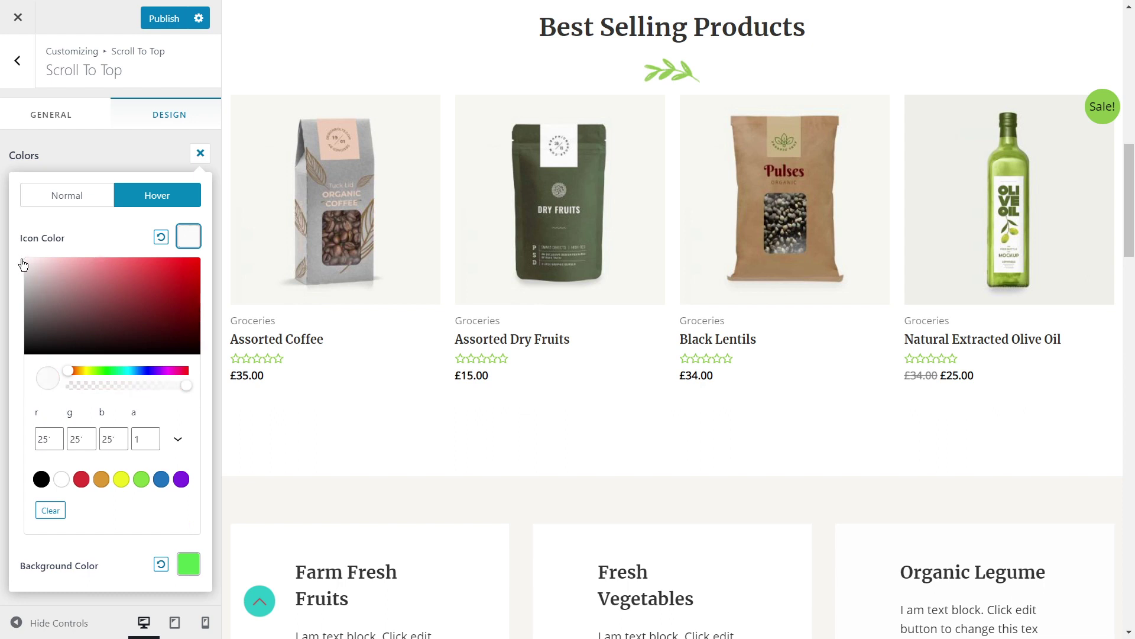
click(200, 153)
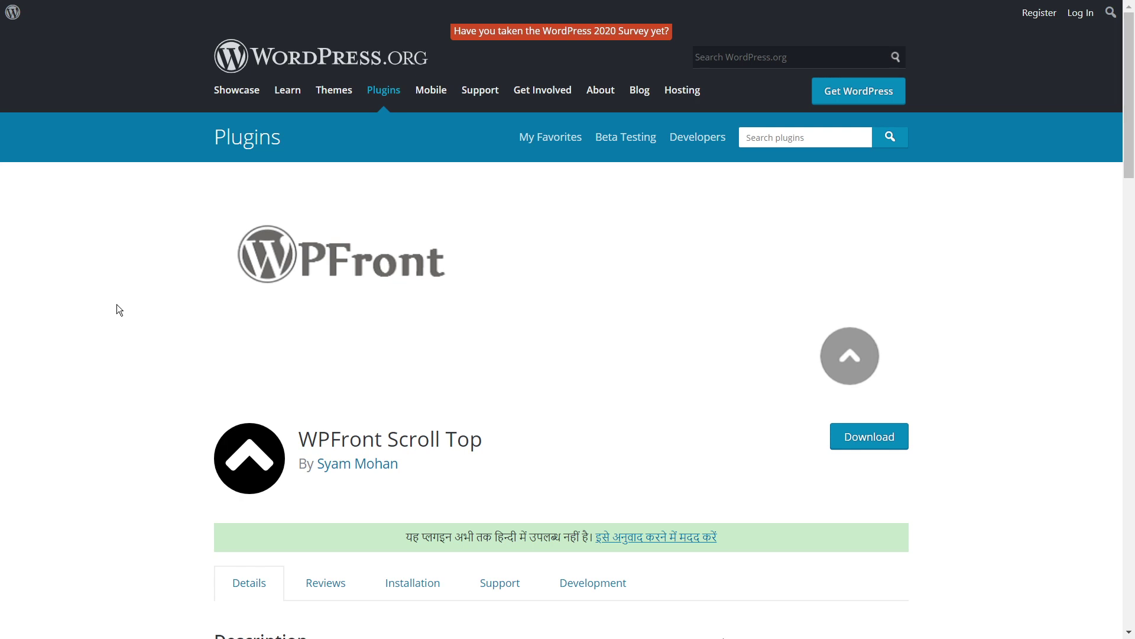
Step: Scroll through the WPFront Scroll Top plugin page on WordPress.org and back to its top
scroll(116, 302, down, 2)
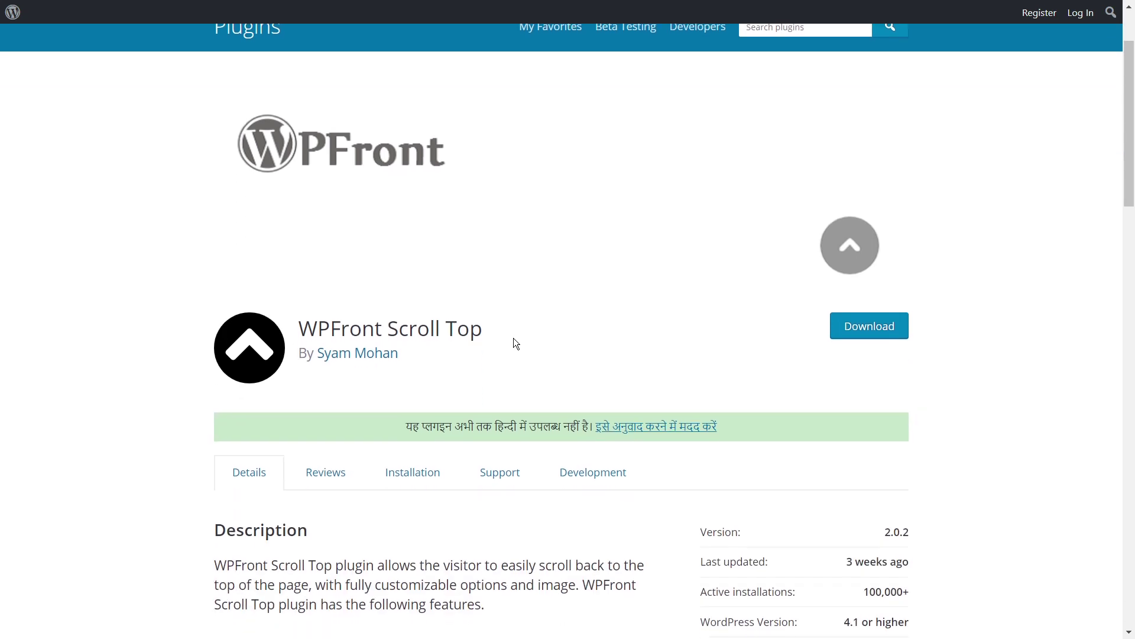
scroll(507, 297, down, 5)
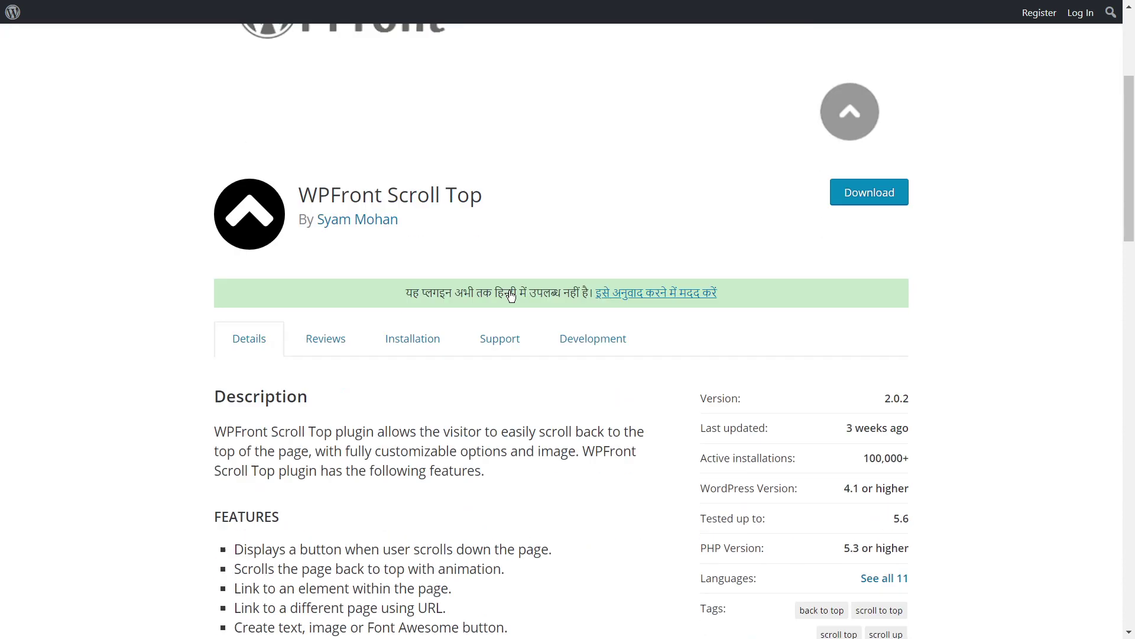
scroll(515, 289, down, 4)
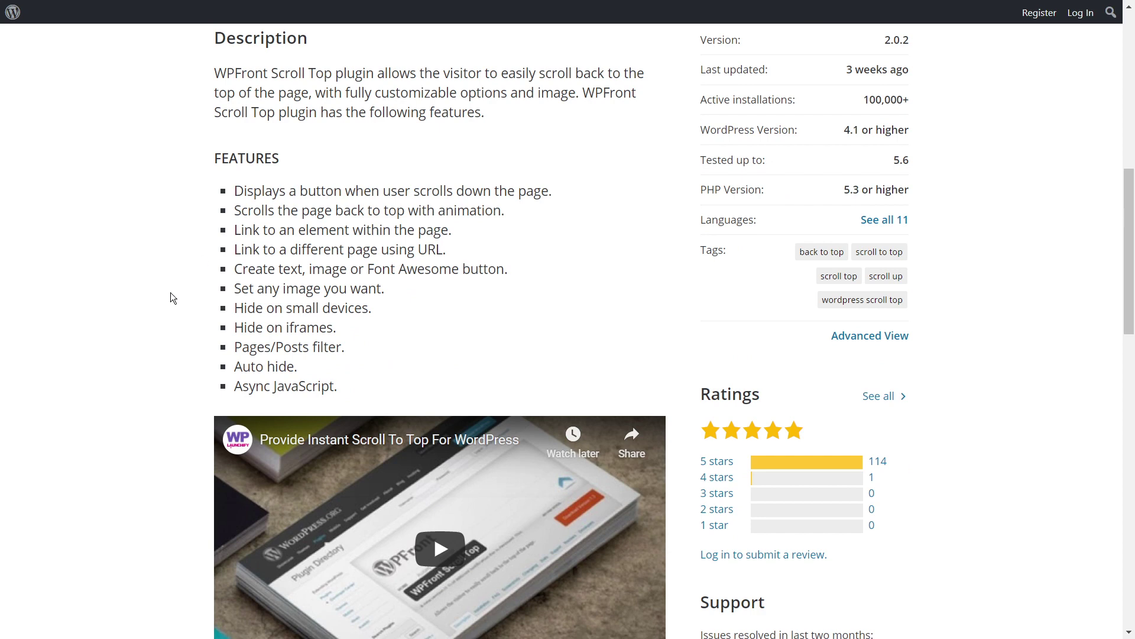
scroll(196, 284, down, 10)
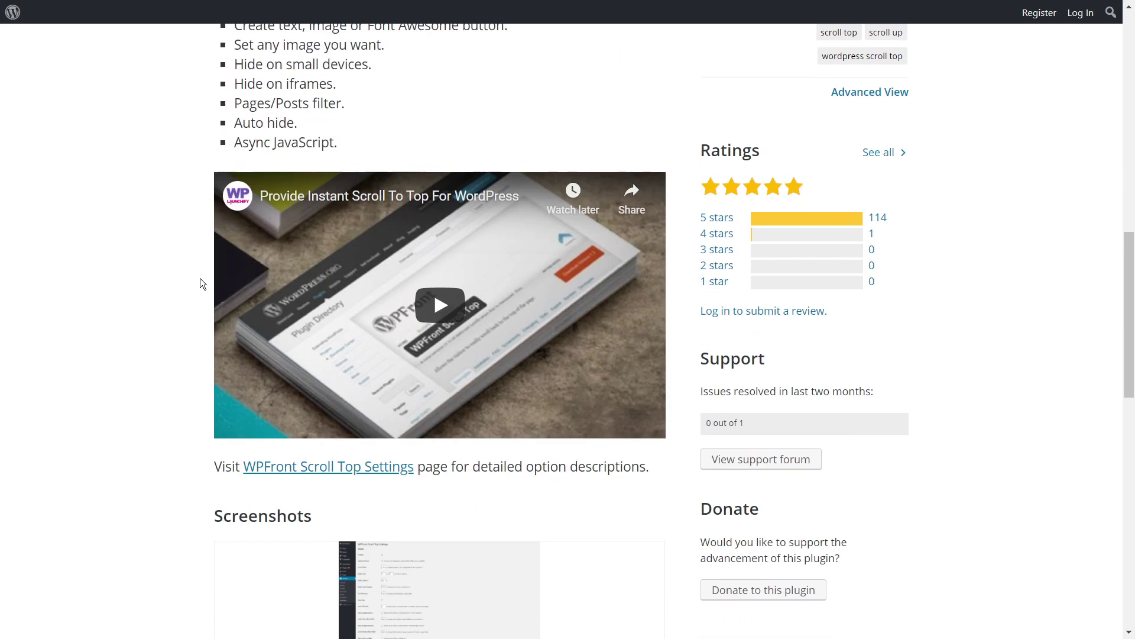
scroll(199, 272, up, 2)
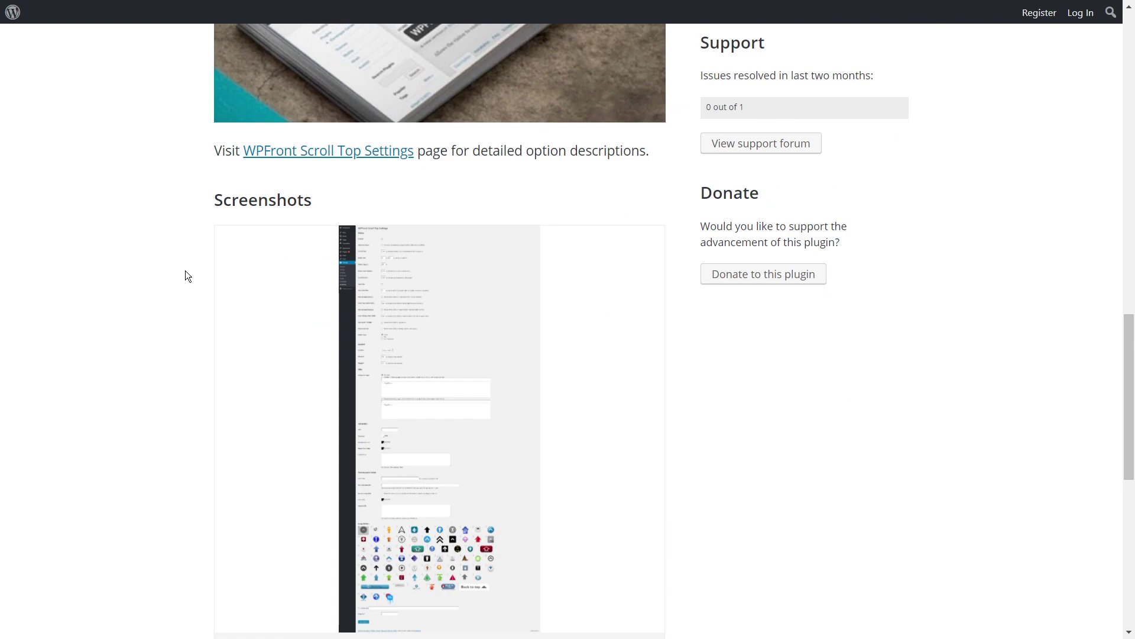
scroll(186, 271, up, 7)
scroll(183, 271, up, 10)
scroll(183, 276, up, 2)
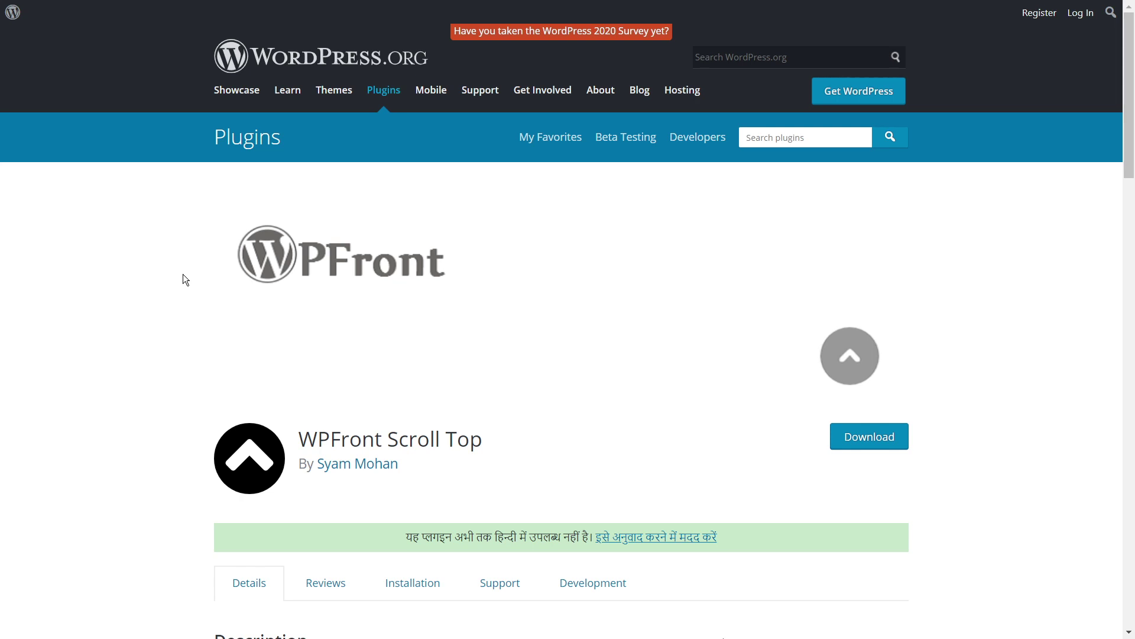
scroll(183, 275, down, 5)
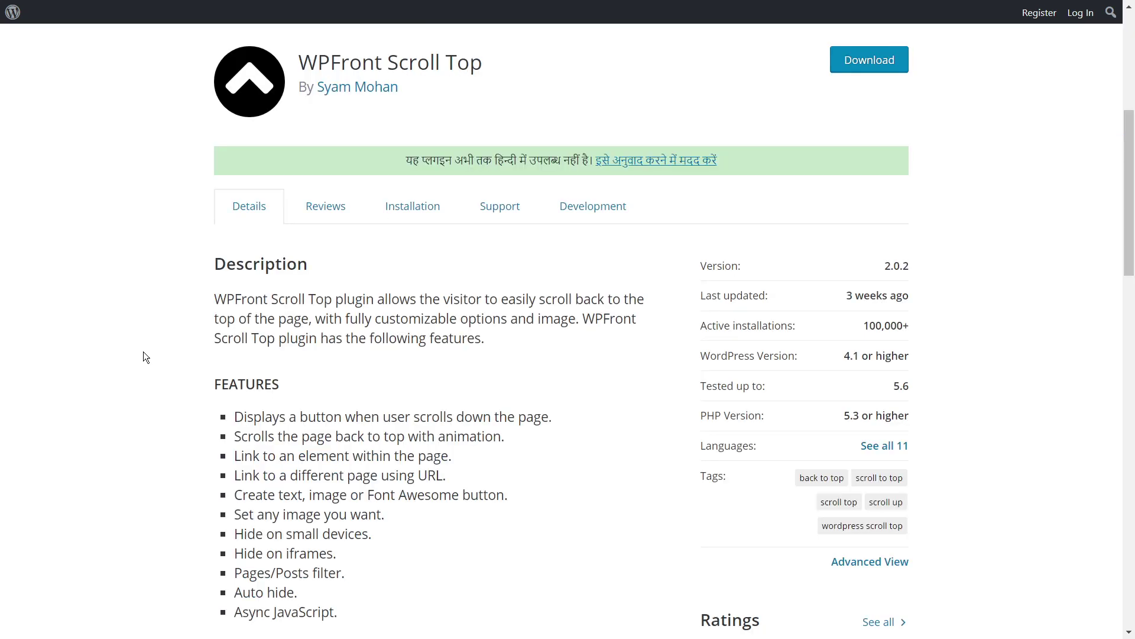
scroll(141, 352, up, 2)
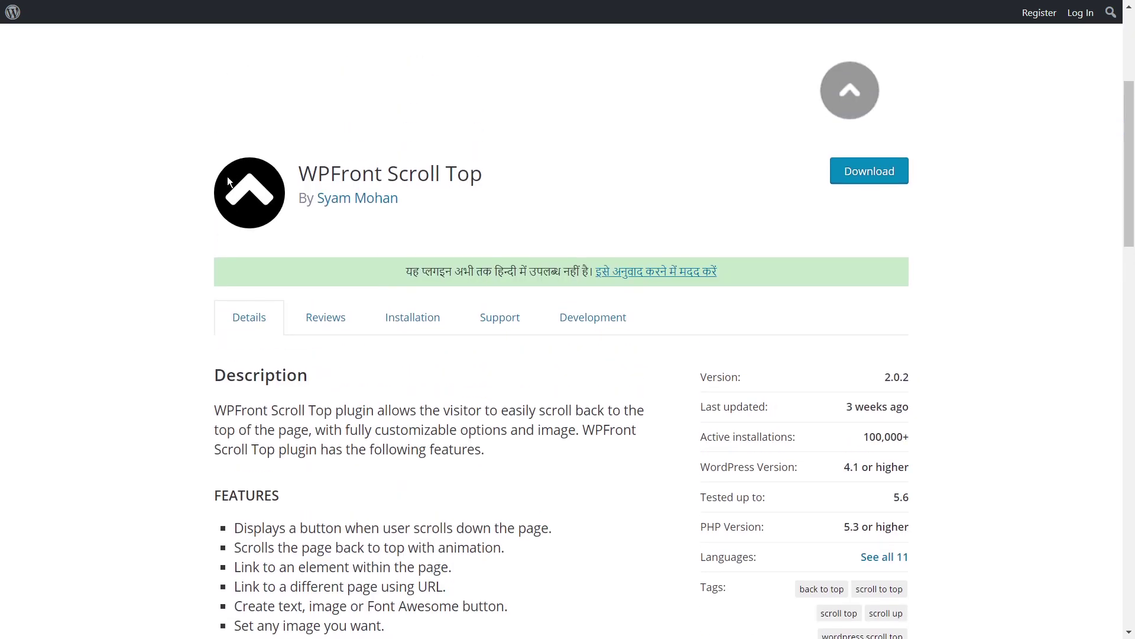
scroll(414, 390, up, 4)
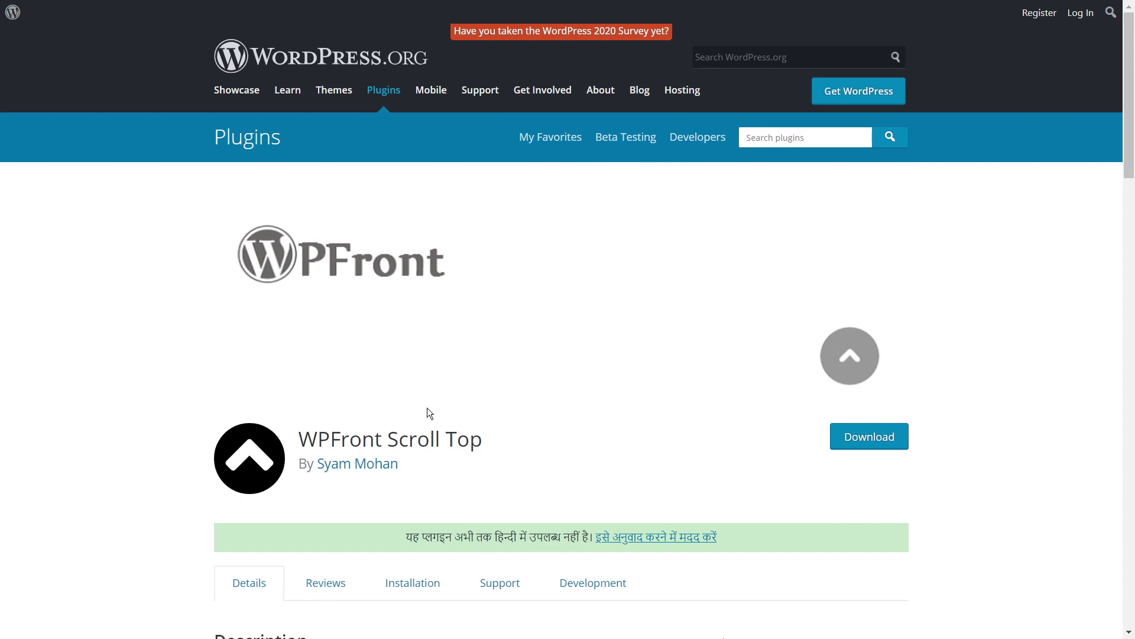
Step: Look through the Page scroll to id plugin page, then return to the WPFront Scroll Top tab
key(ctrl+Tab)
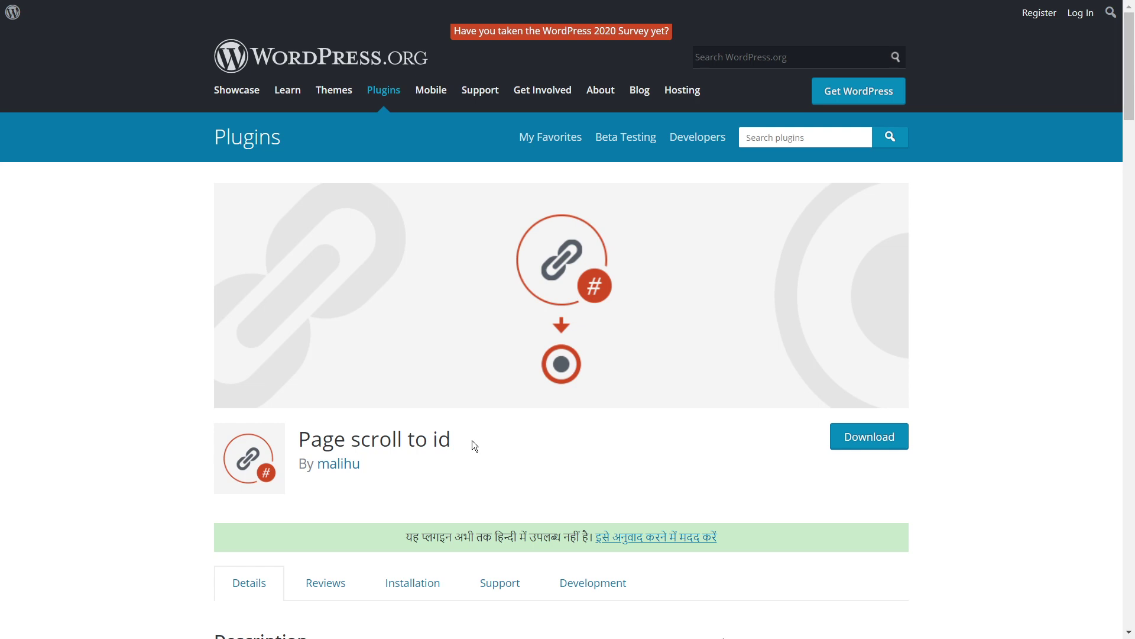
scroll(470, 439, down, 2)
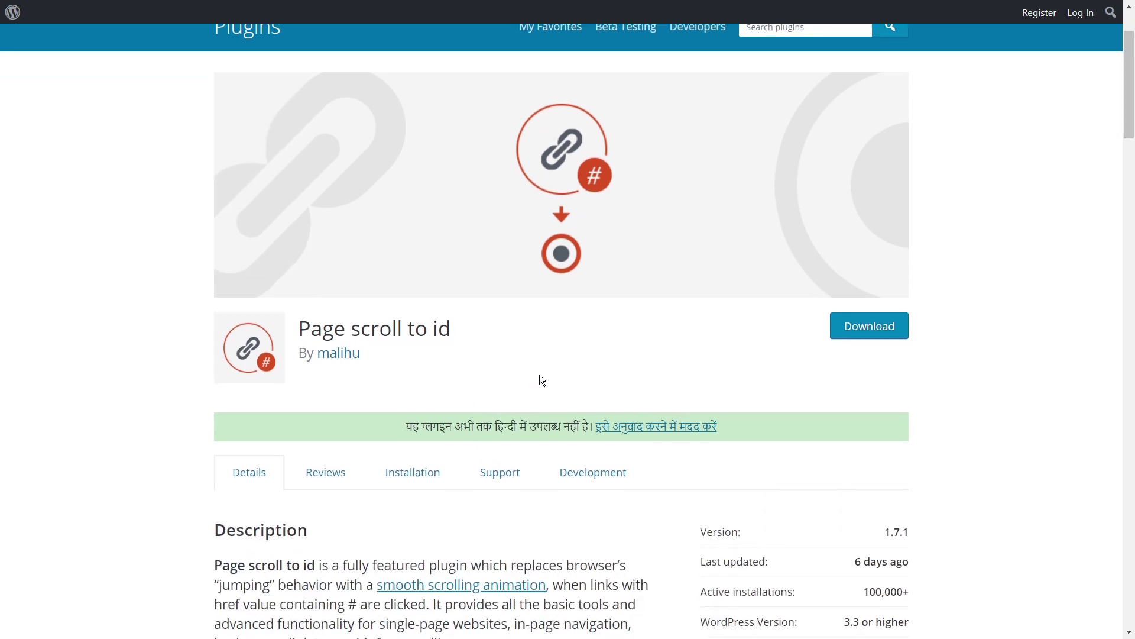
scroll(543, 376, down, 2)
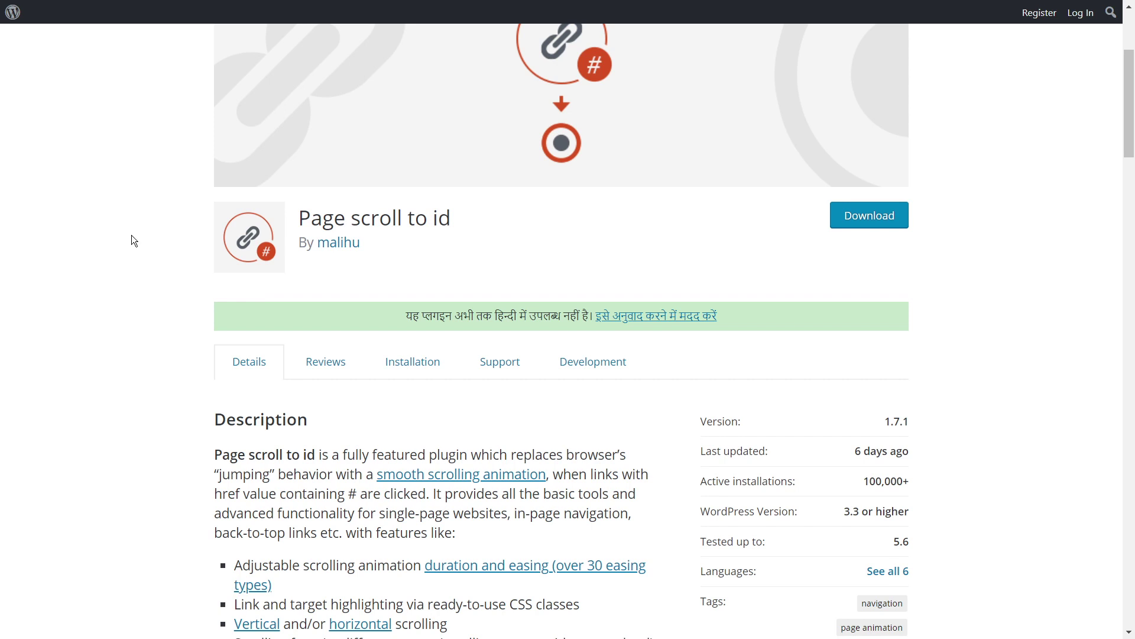
scroll(132, 236, down, 4)
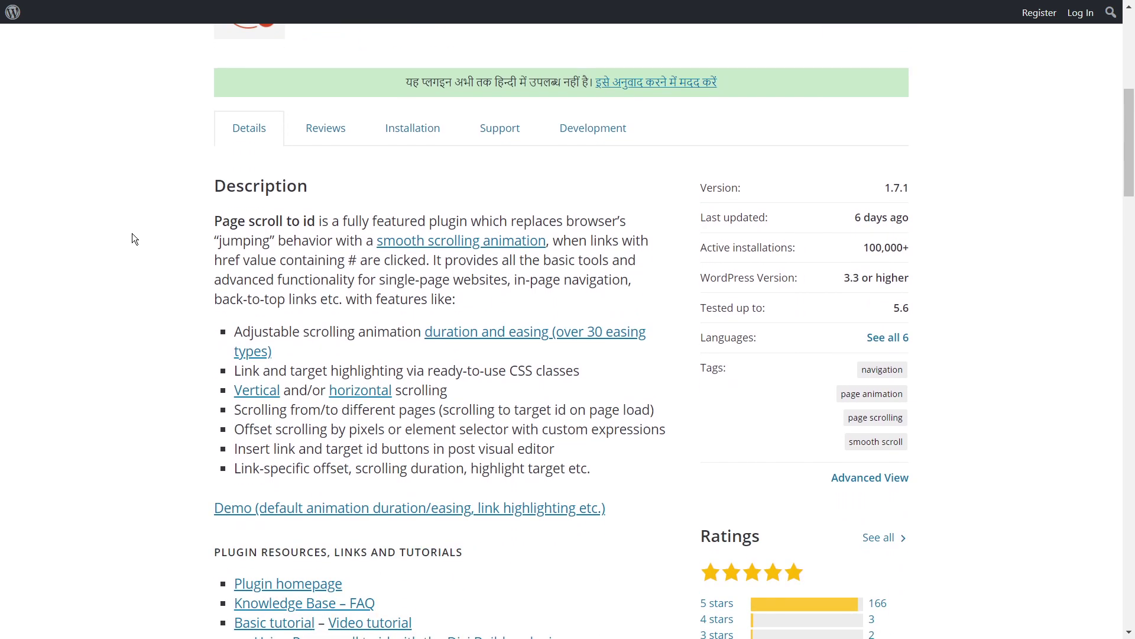
scroll(132, 239, up, 4)
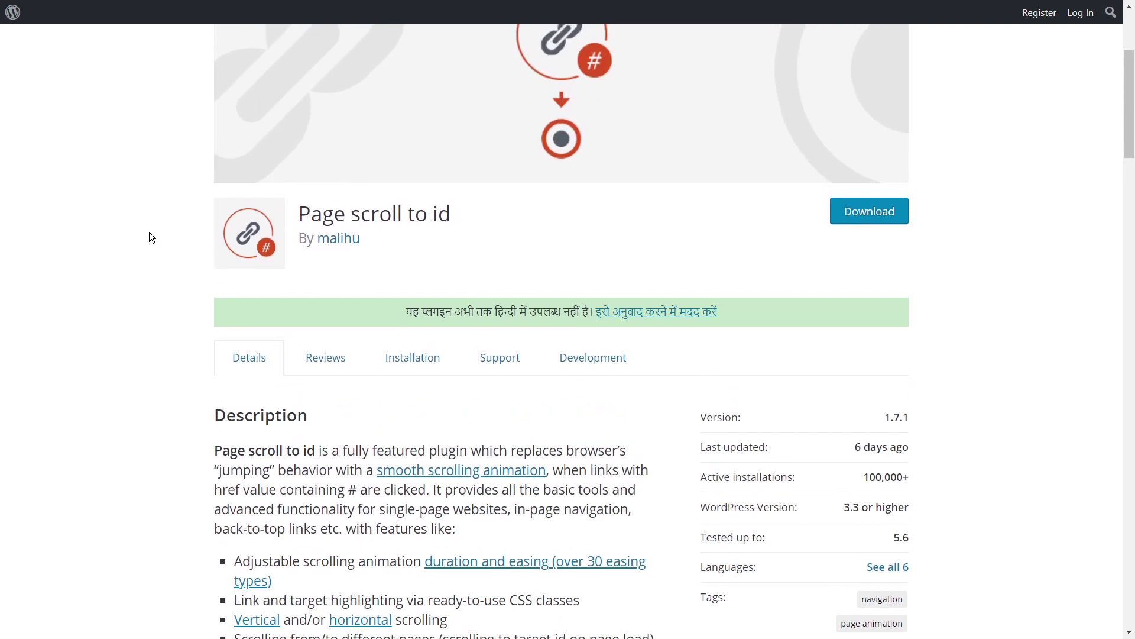
scroll(158, 239, up, 1)
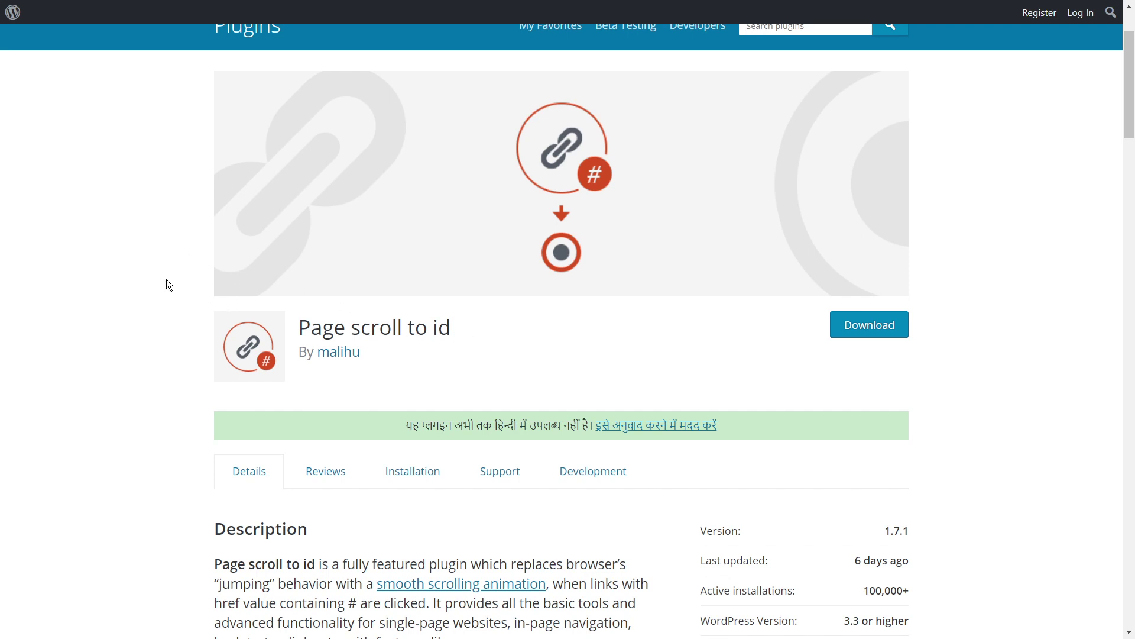
scroll(147, 299, up, 2)
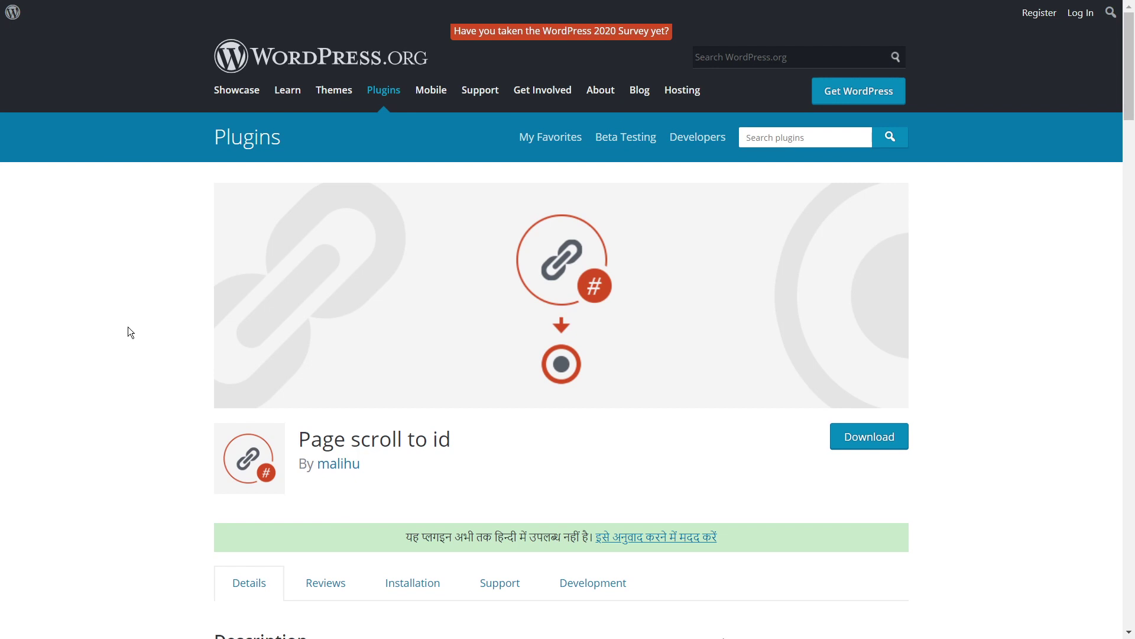
key(ctrl+Tab)
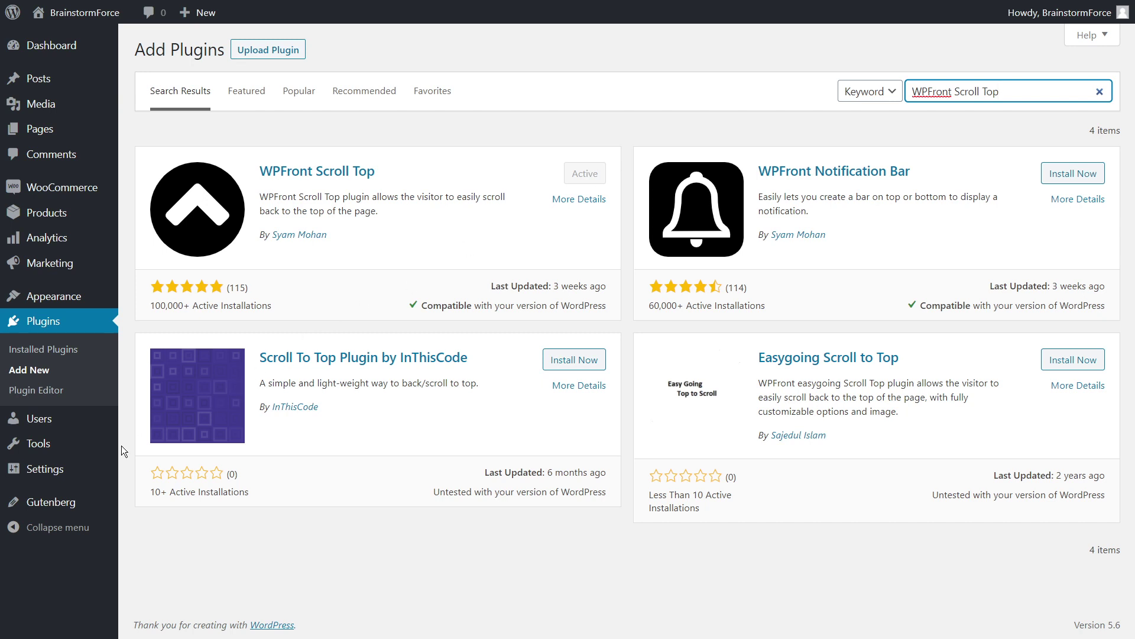
Step: Open Settings > Scroll Top and scroll through the WPFront Scroll Top settings page
mouse_move(48, 468)
click(168, 567)
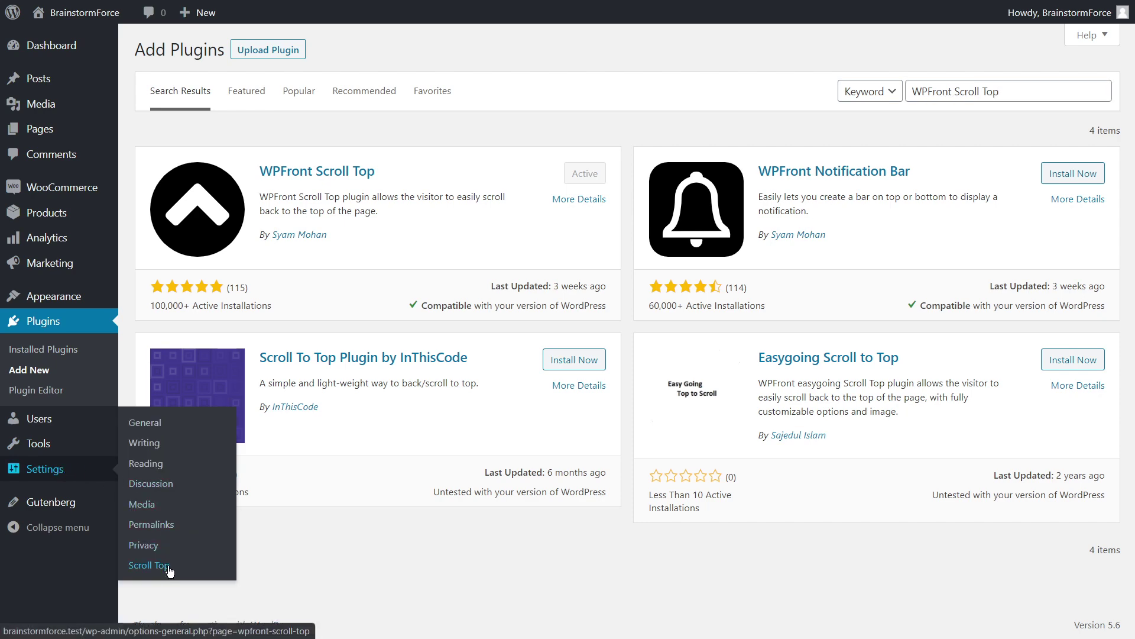
scroll(649, 336, down, 15)
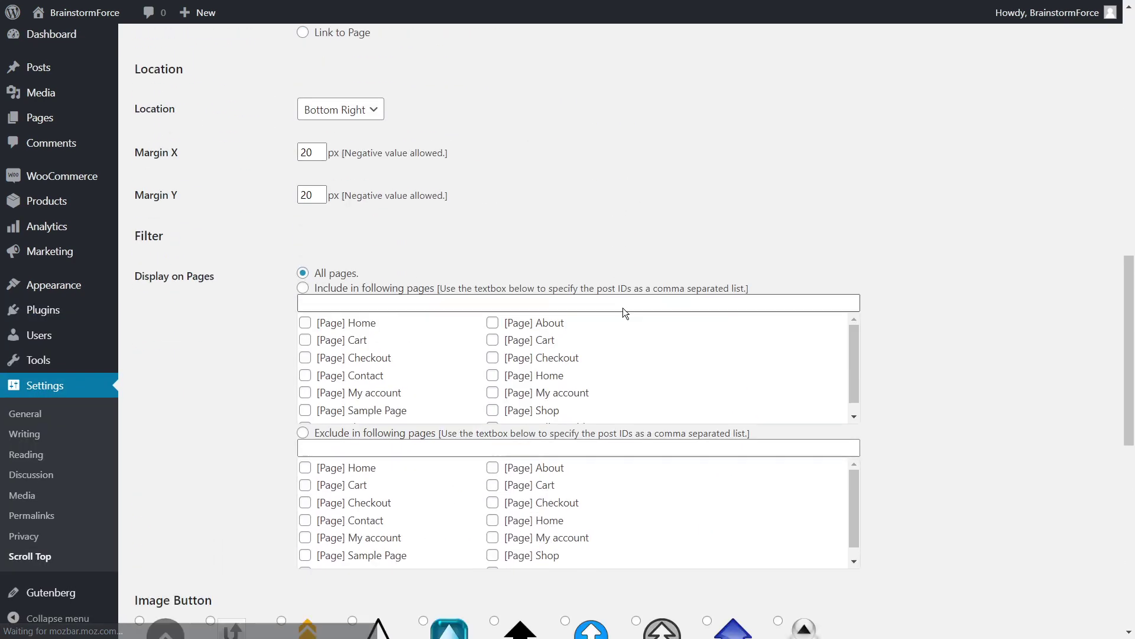
scroll(927, 349, down, 10)
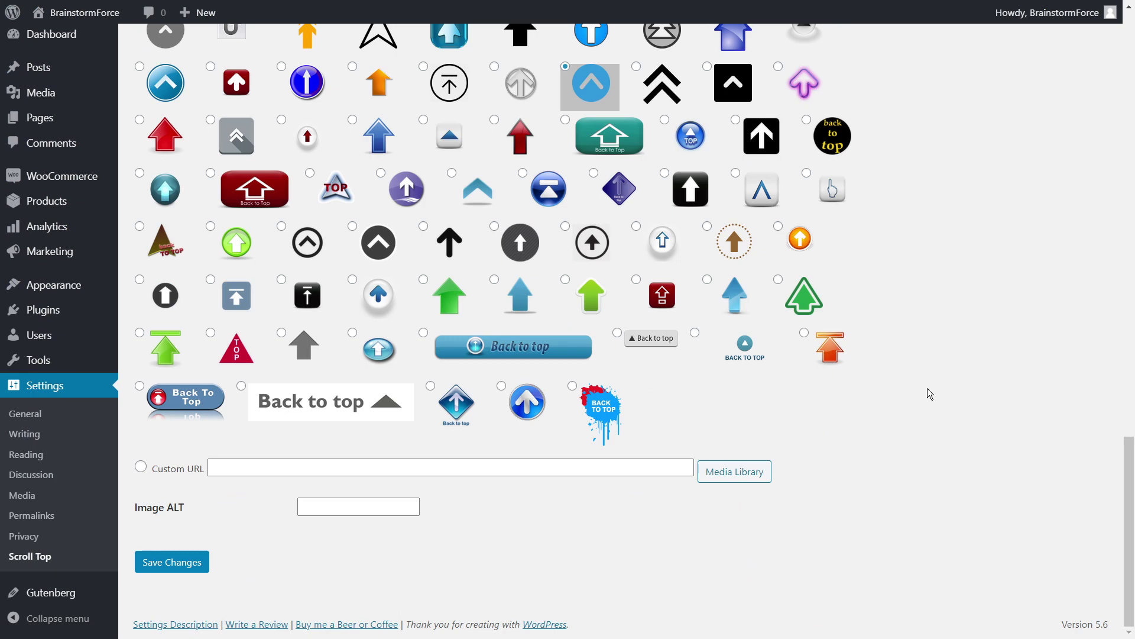
scroll(928, 388, up, 20)
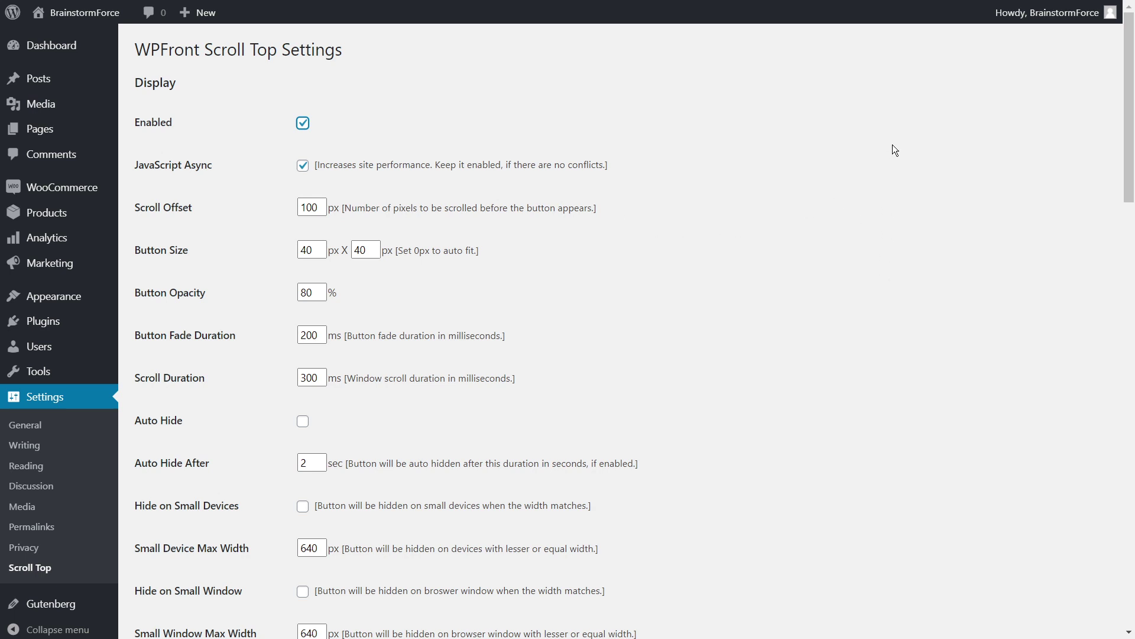
scroll(893, 153, down, 6)
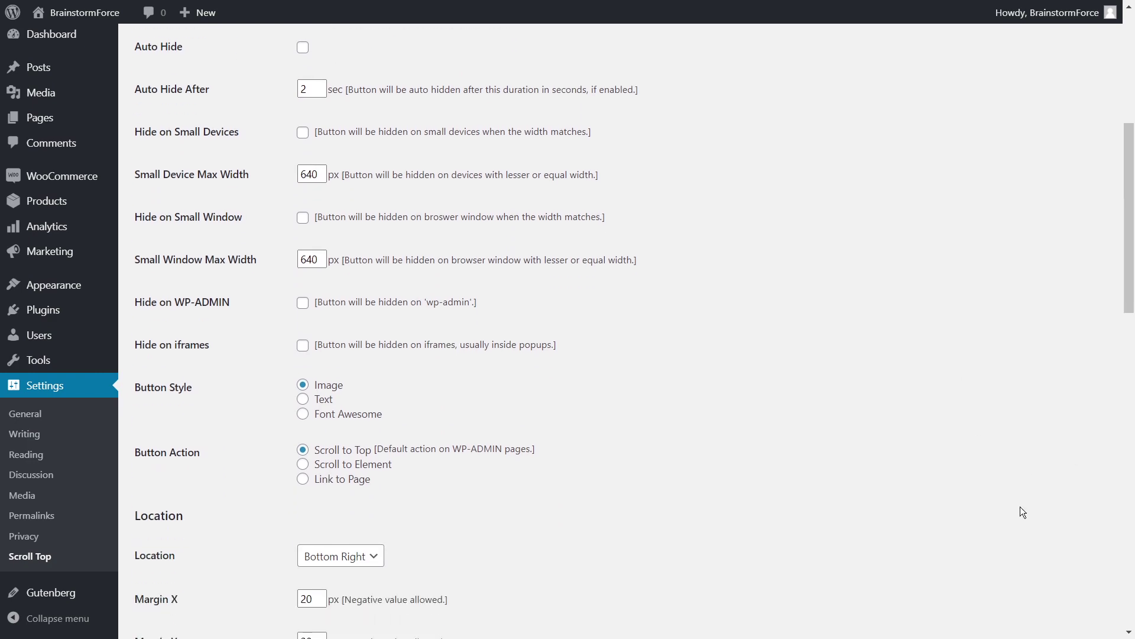
scroll(834, 279, up, 6)
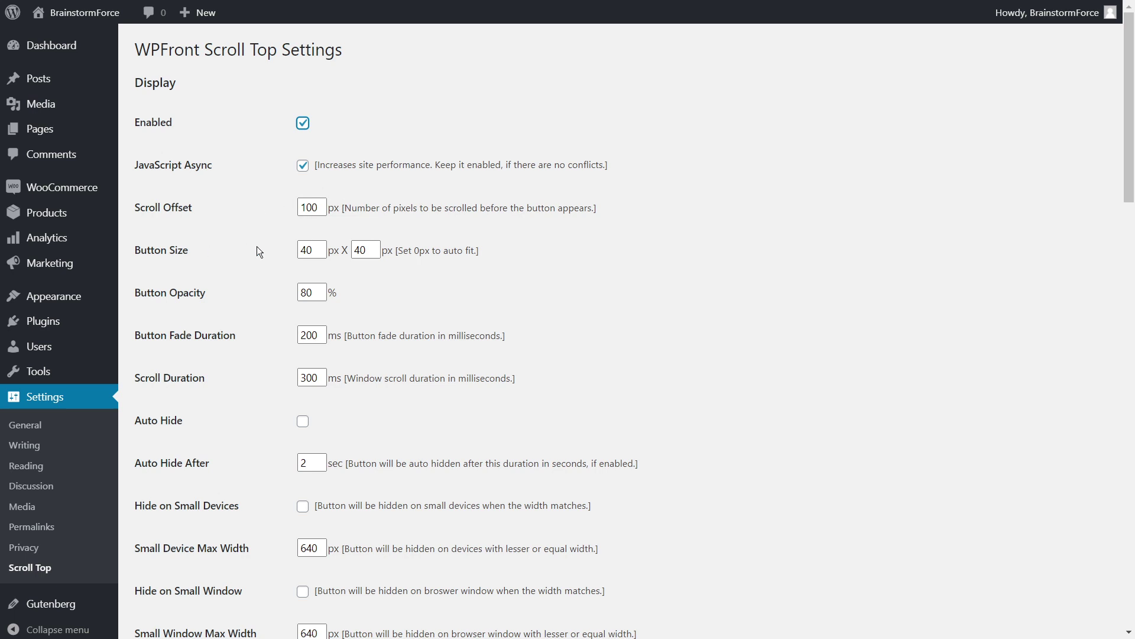
click(377, 250)
scroll(235, 254, down, 2)
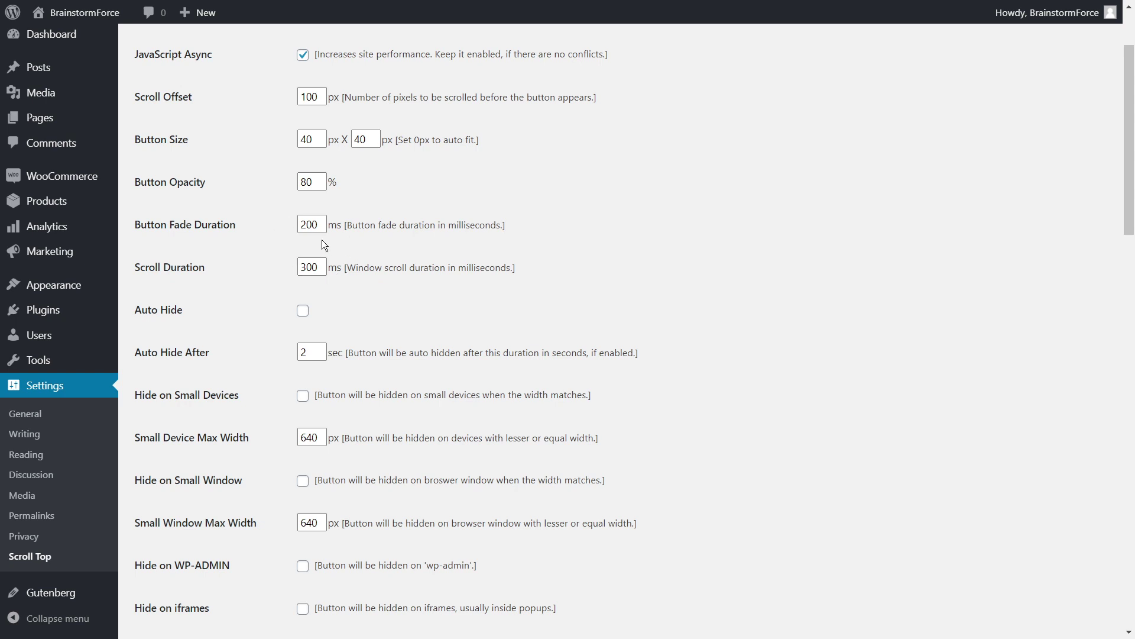
click(308, 268)
scroll(328, 266, down, 2)
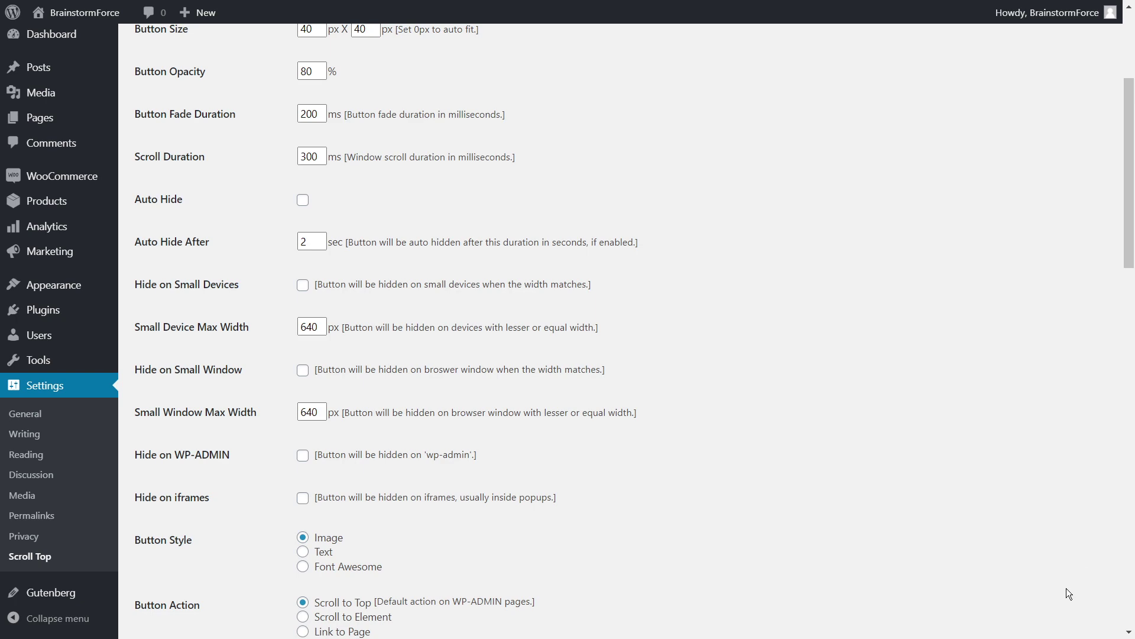
scroll(503, 205, down, 5)
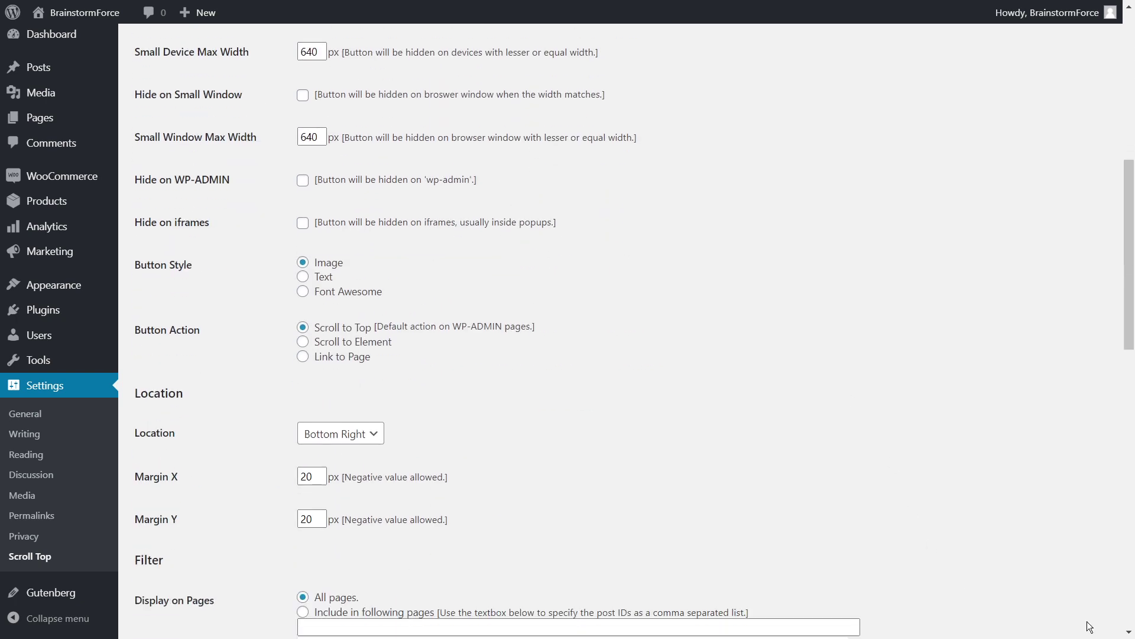
scroll(705, 342, up, 2)
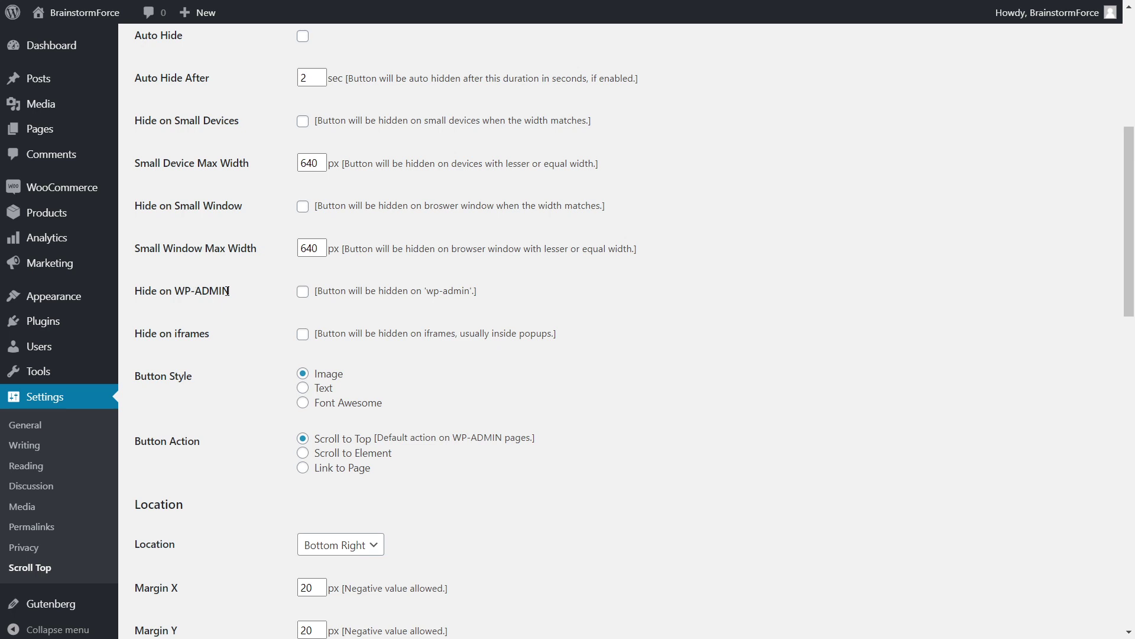
scroll(265, 284, down, 2)
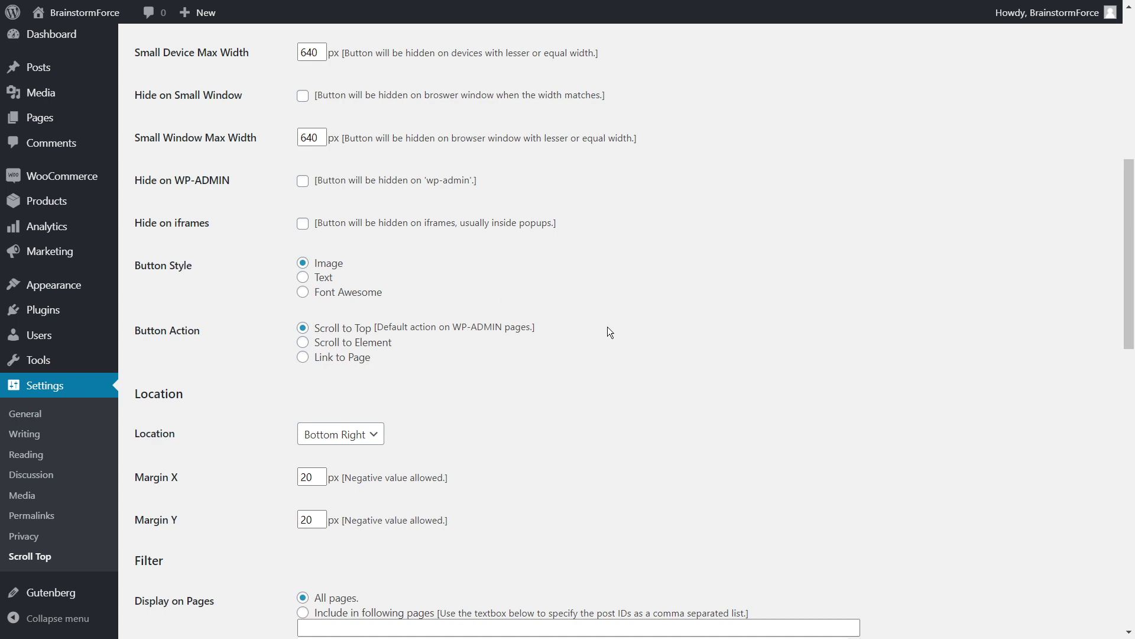
scroll(608, 327, down, 7)
scroll(436, 403, up, 7)
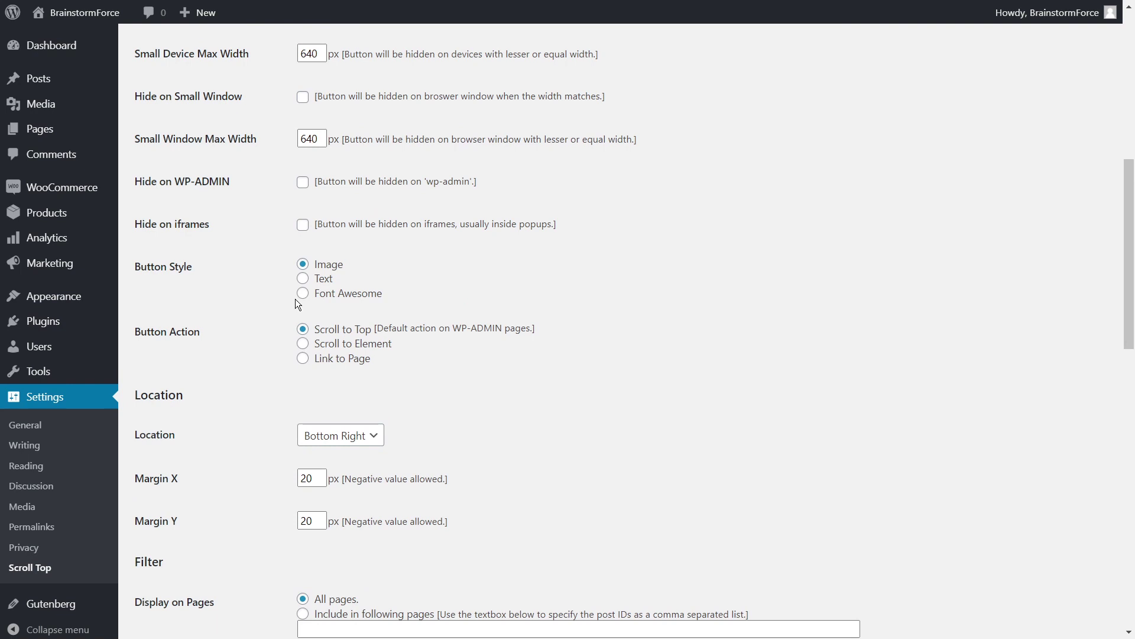
scroll(242, 275, down, 2)
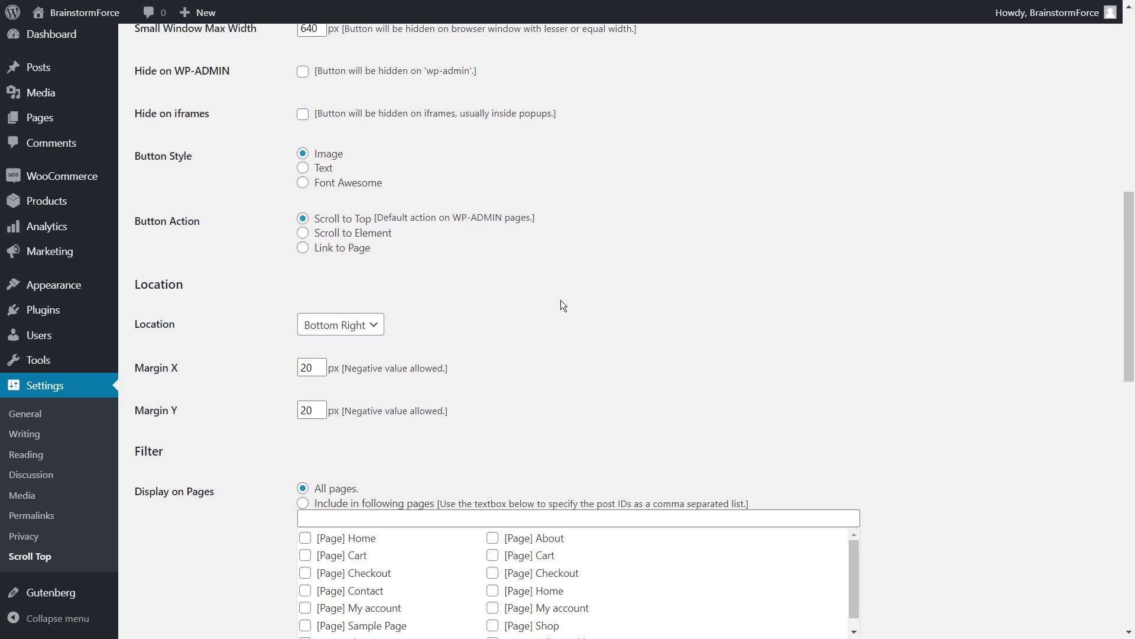
click(303, 234)
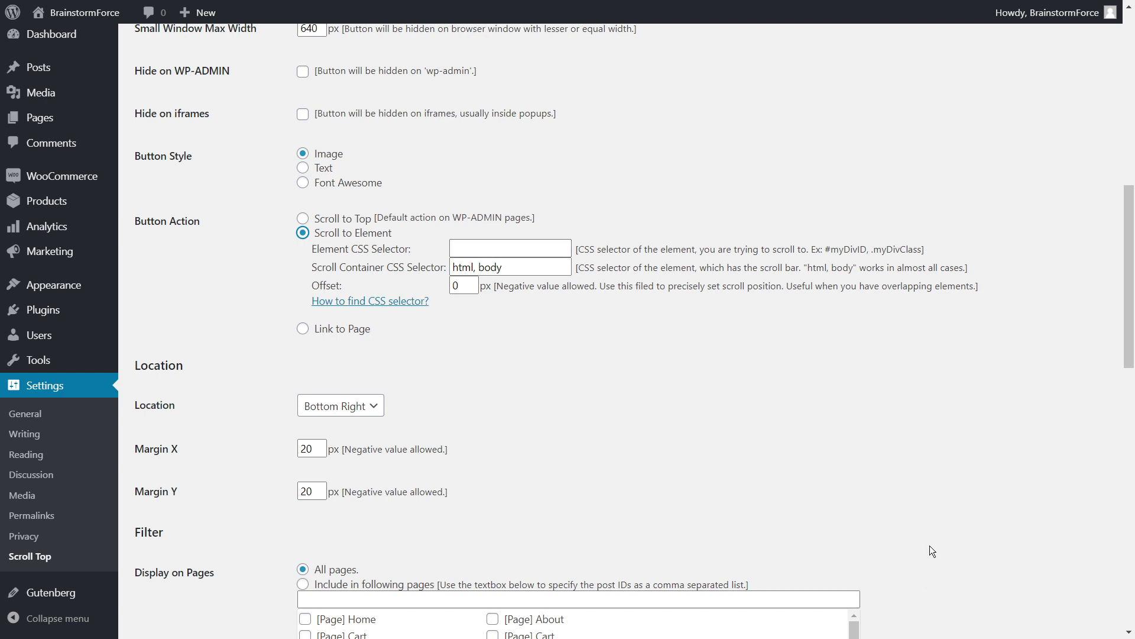
click(302, 219)
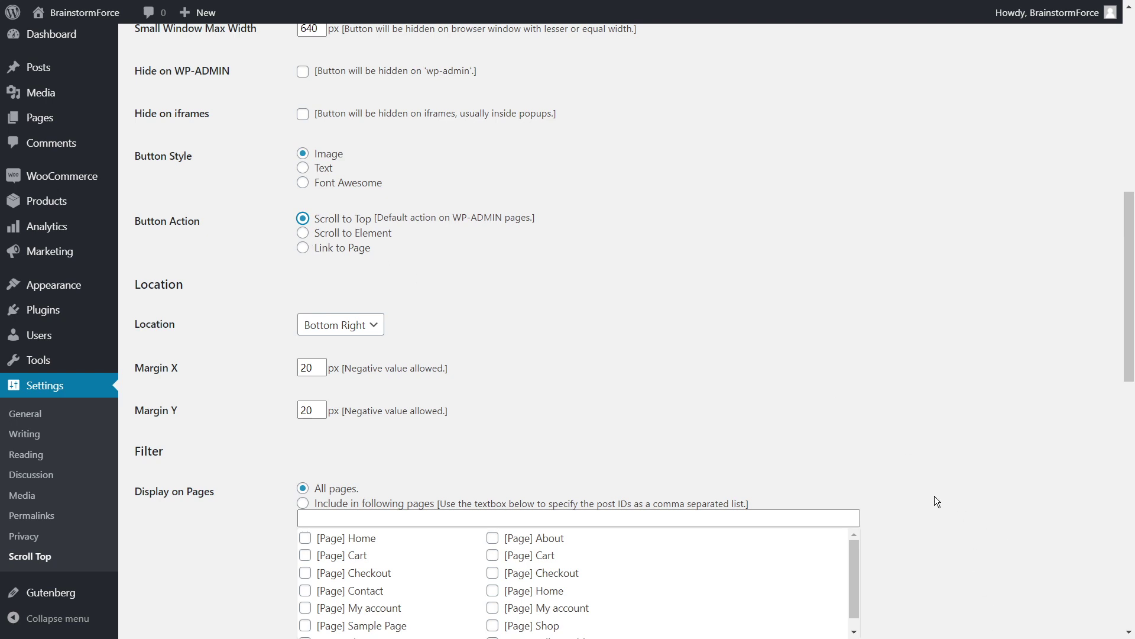
scroll(669, 279, down, 2)
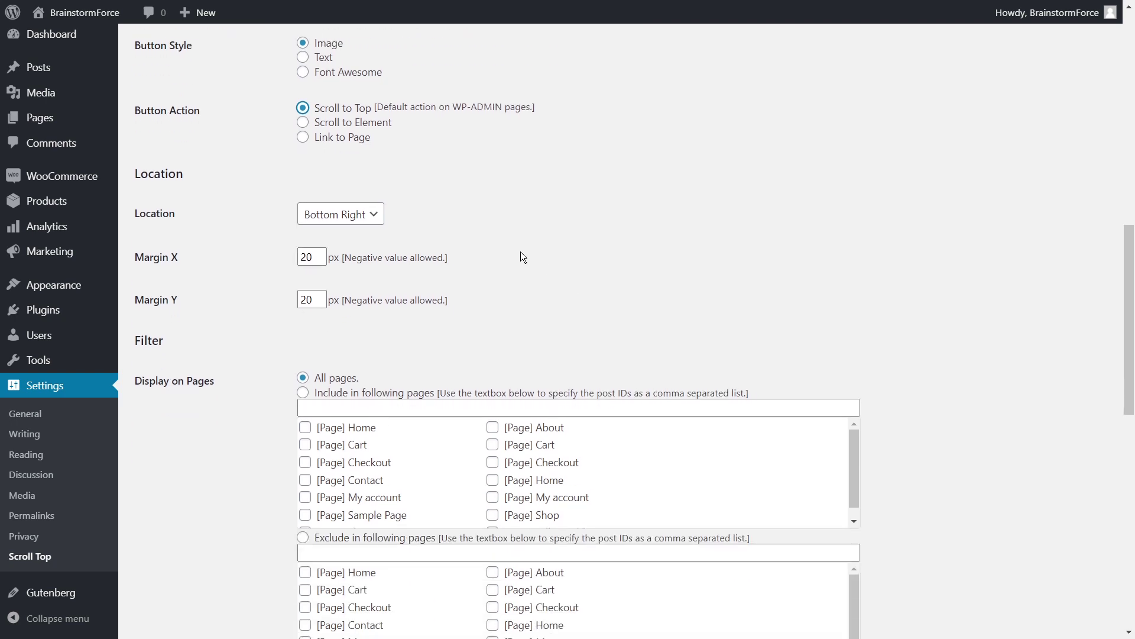
click(369, 223)
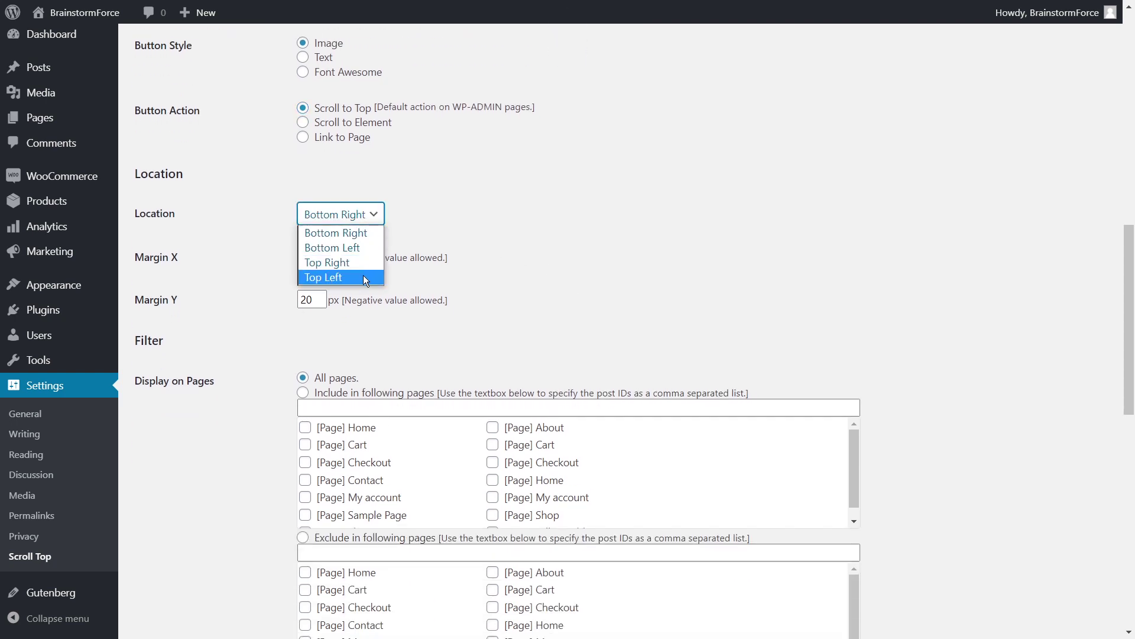
click(360, 233)
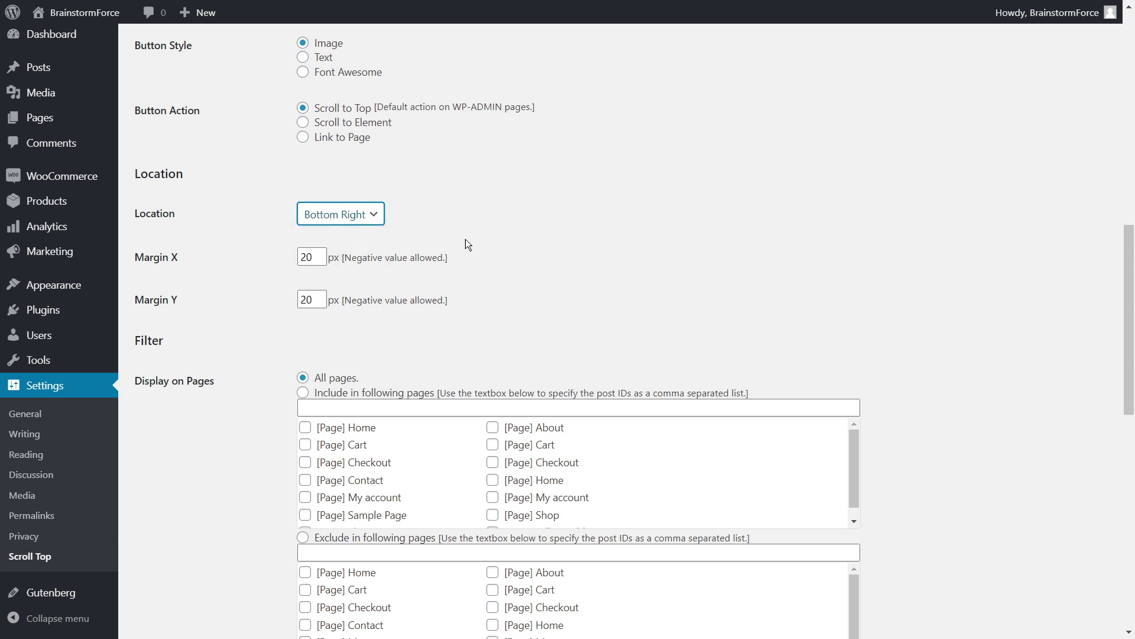
click(486, 240)
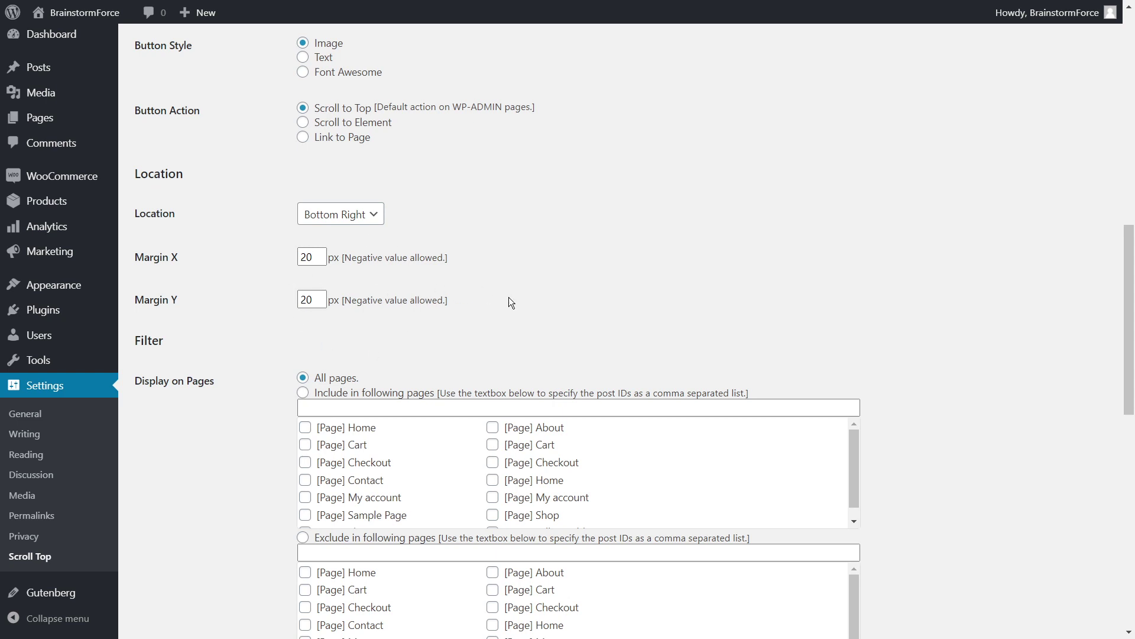
scroll(251, 239, down, 4)
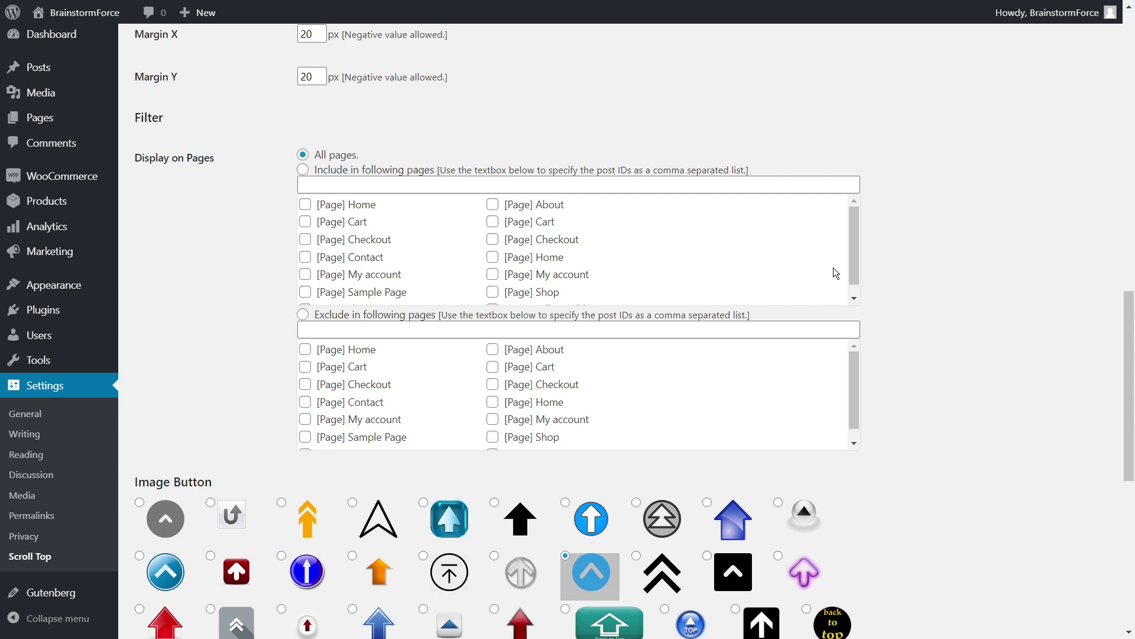
Step: Review the Scroll Top settings from the included page IDs box down to Image Button
click(325, 186)
mouse_move(859, 248)
mouse_down()
mouse_move(856, 268)
mouse_move(854, 239)
mouse_up()
scroll(224, 294, down, 1)
scroll(224, 289, down, 3)
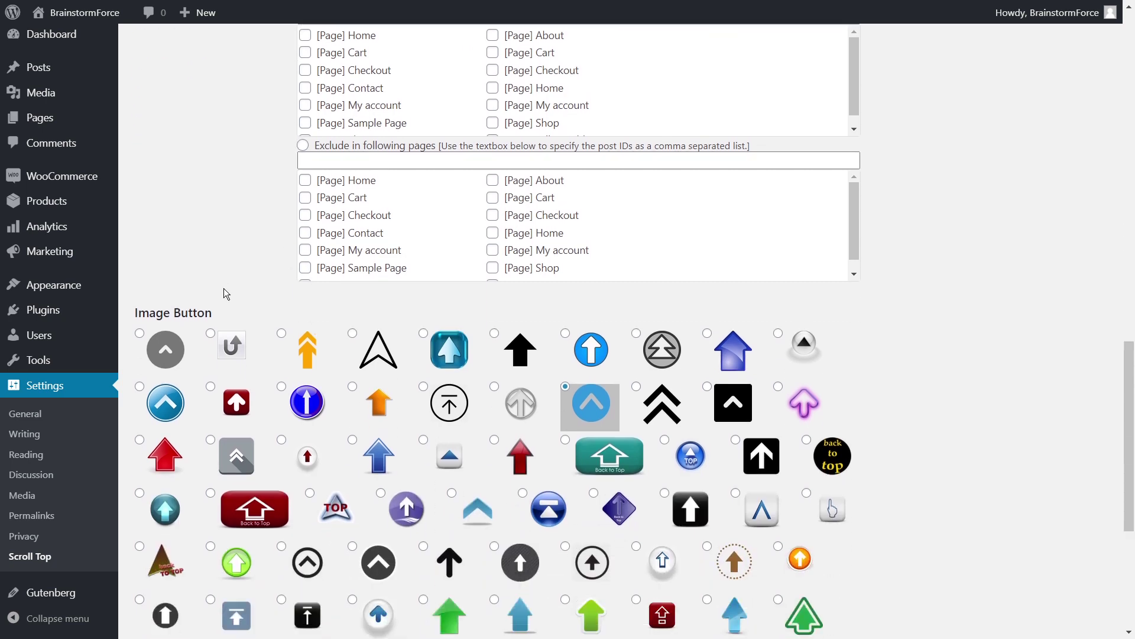
scroll(962, 342, down, 2)
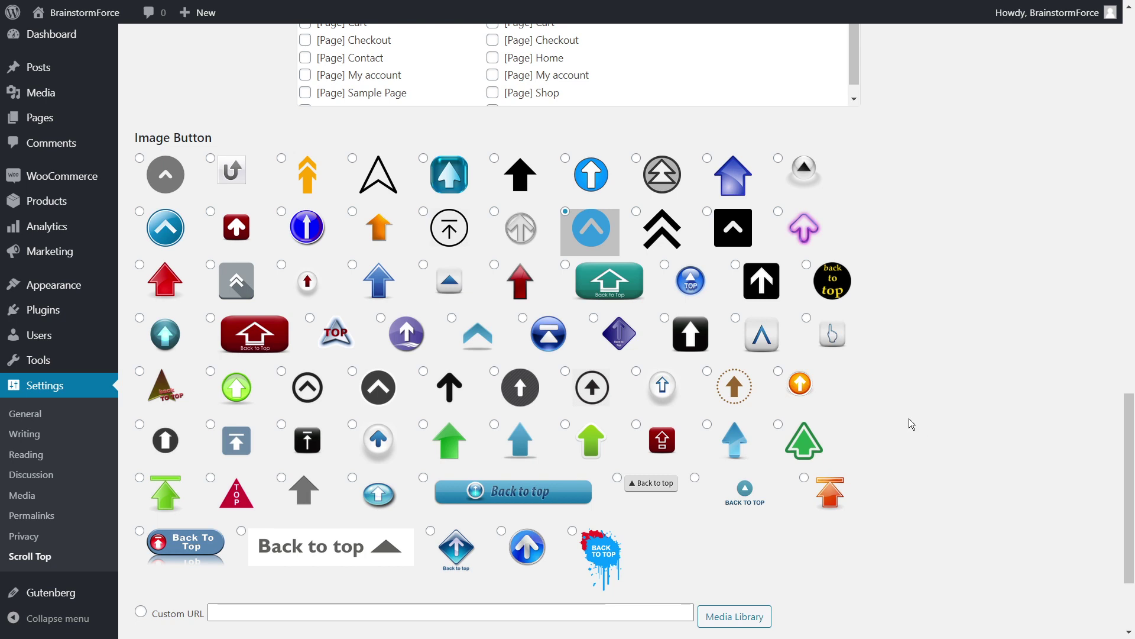
scroll(920, 410, down, 2)
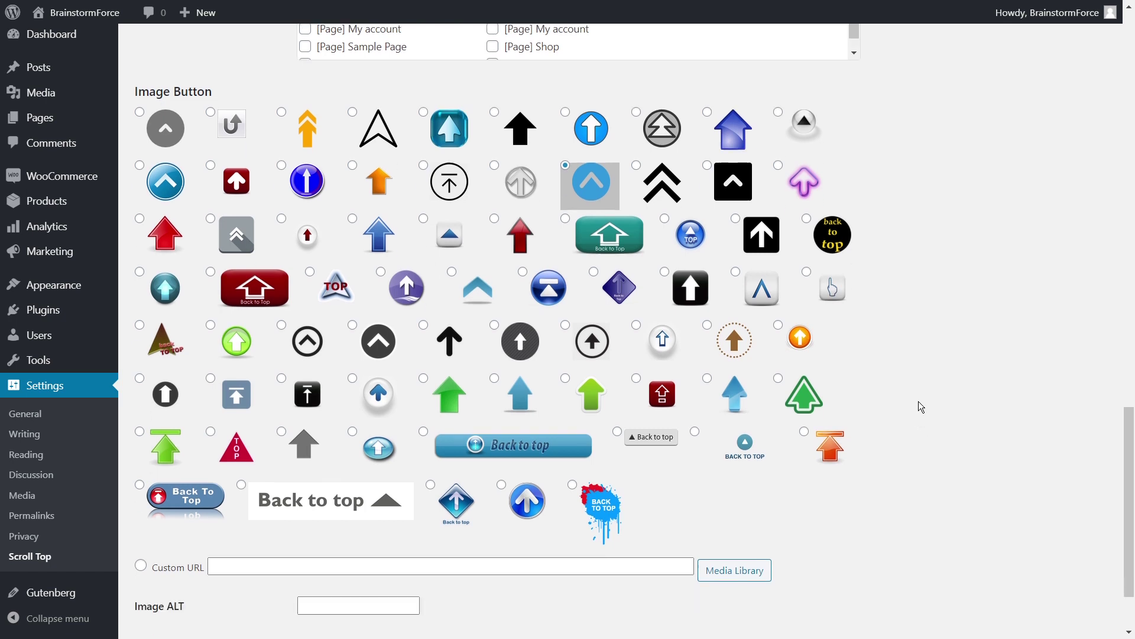
scroll(921, 408, up, 2)
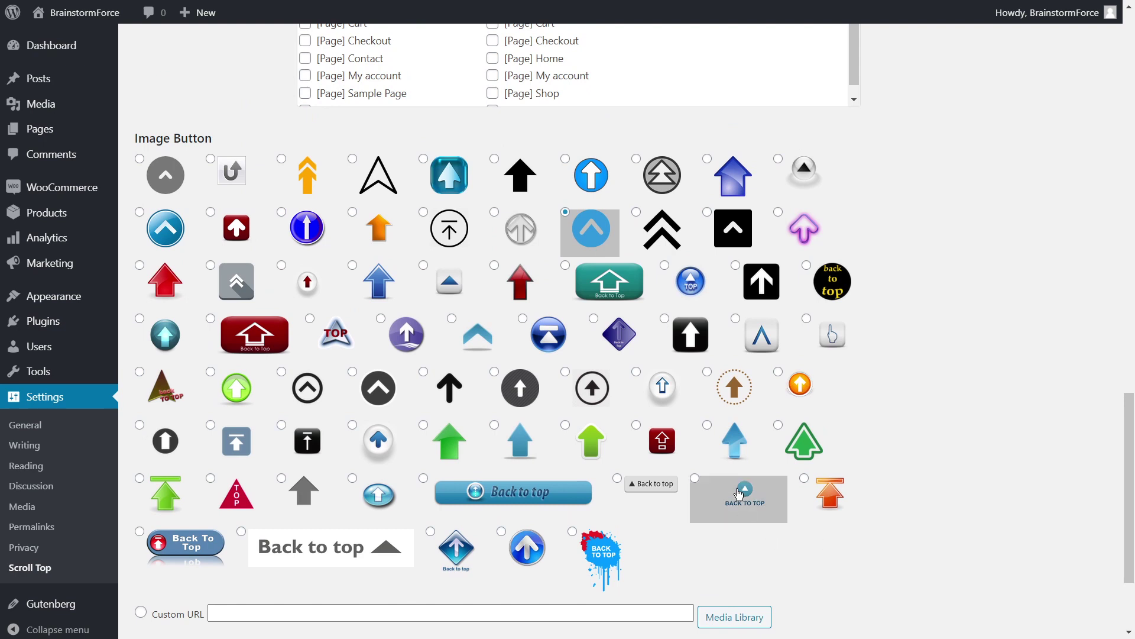
Step: Choose the light-blue circular chevron as the image button
click(739, 494)
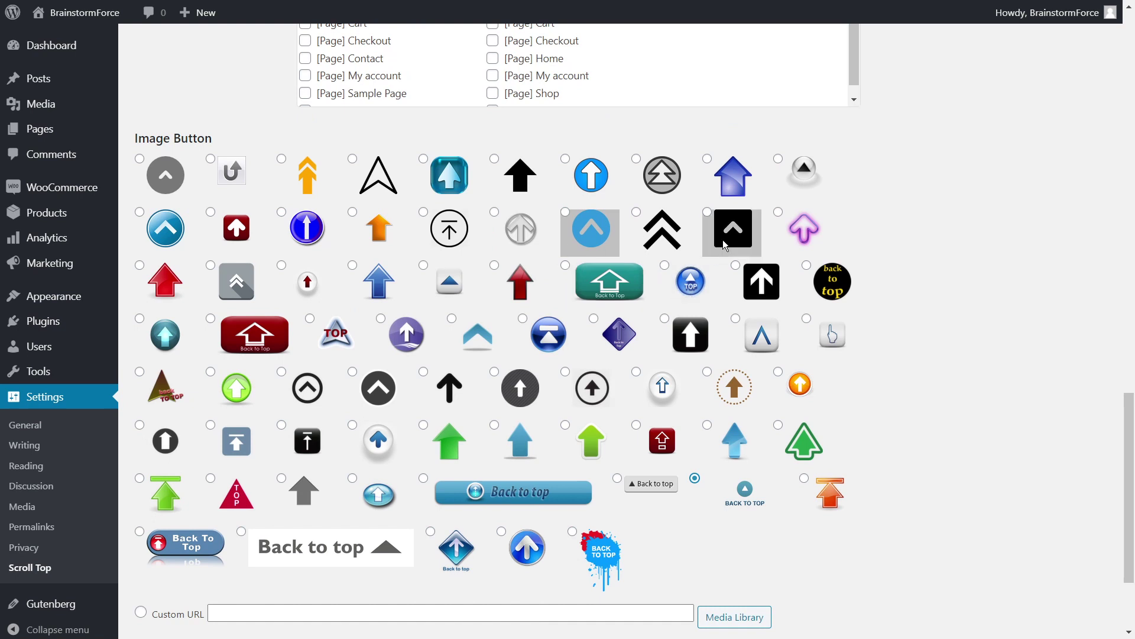
click(577, 234)
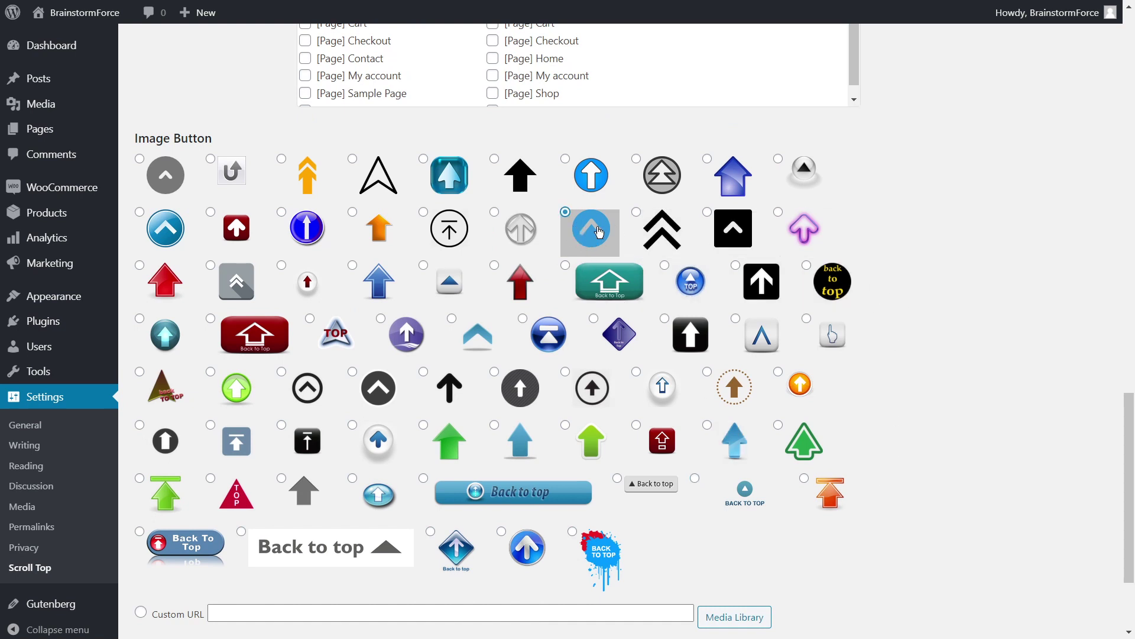
scroll(994, 301, down, 3)
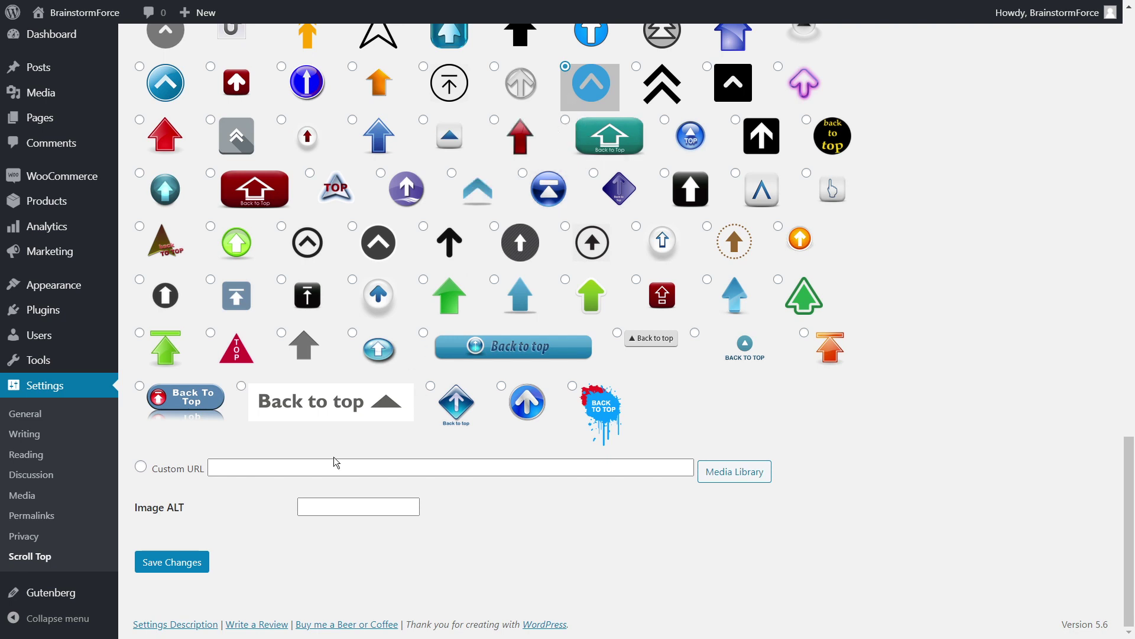
Step: Save the Scroll Top settings, then scroll the store preview and return to top via the blue button
click(195, 561)
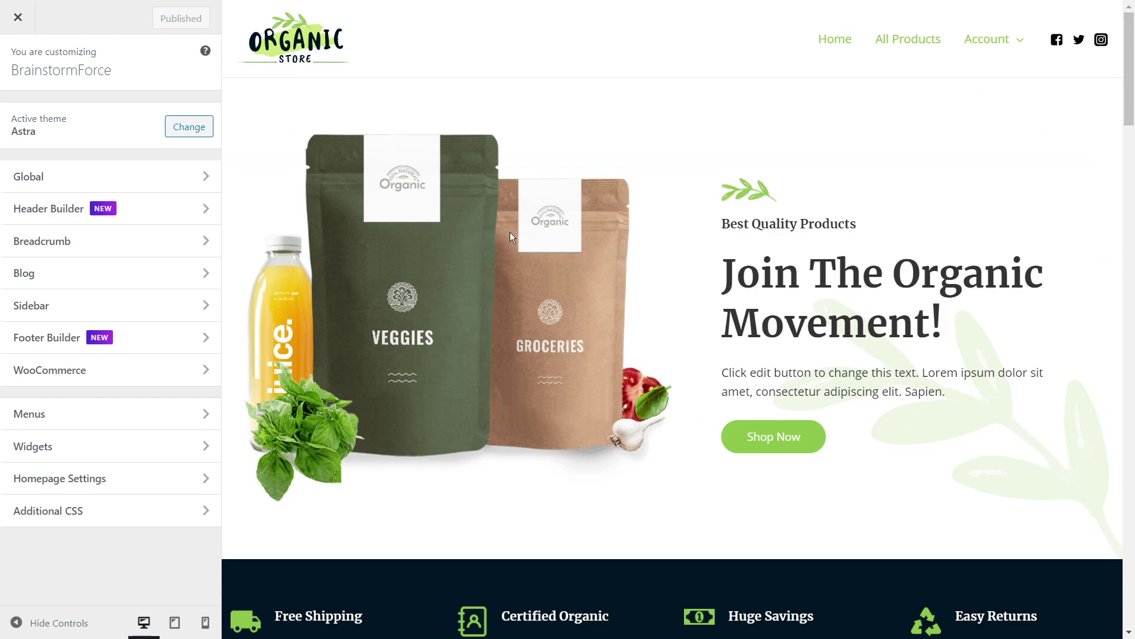
scroll(512, 231, down, 7)
scroll(512, 232, down, 8)
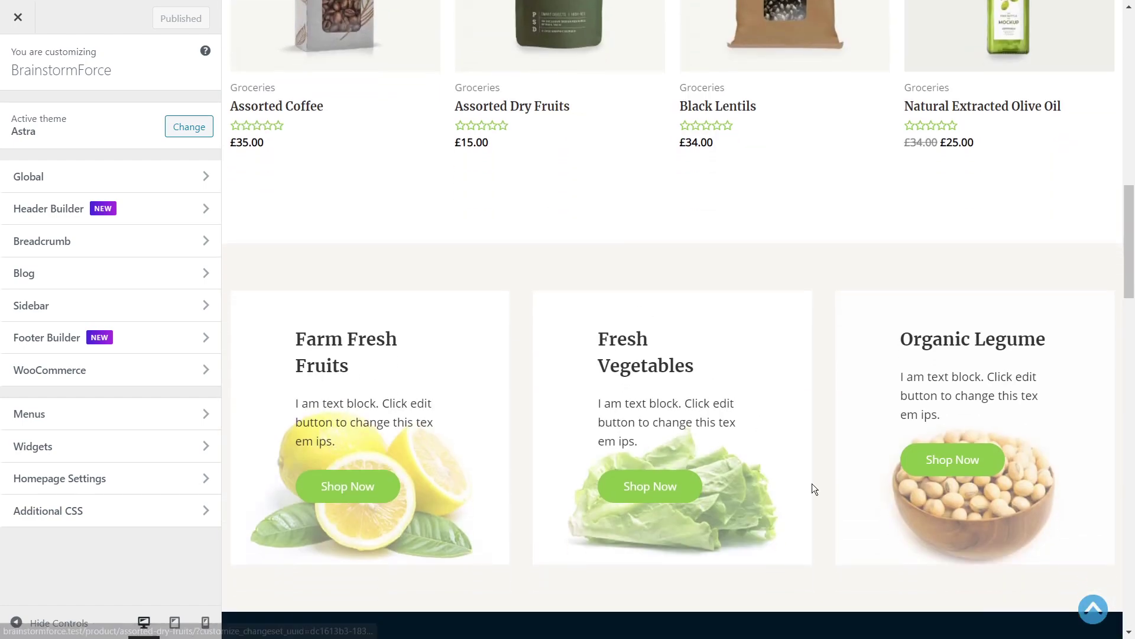
scroll(964, 531, down, 2)
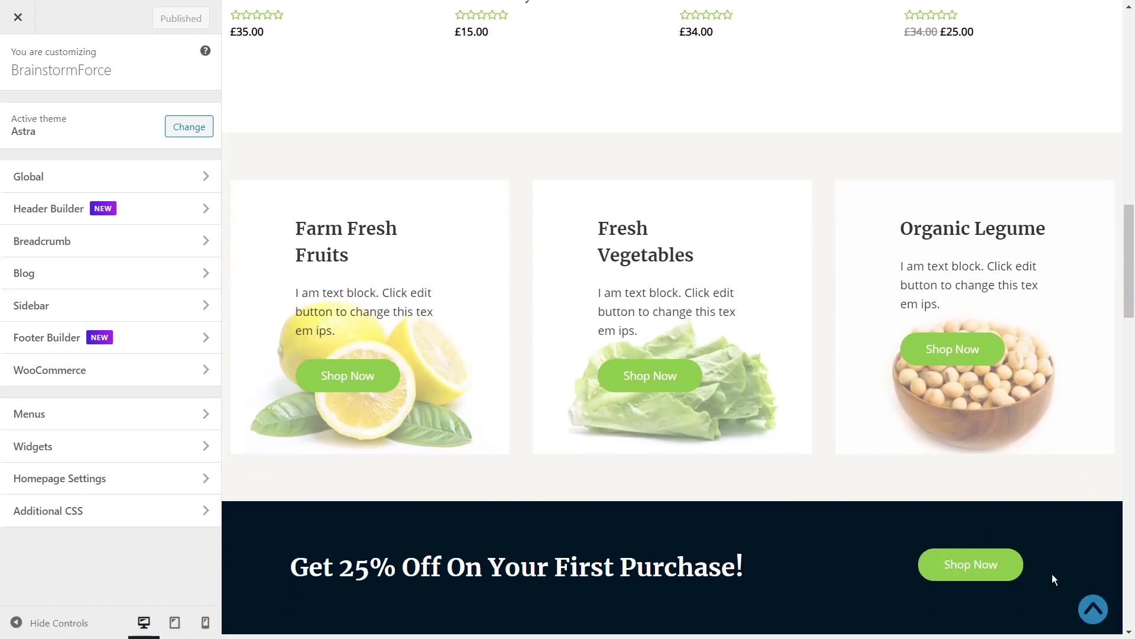
scroll(1098, 617, down, 2)
click(1094, 609)
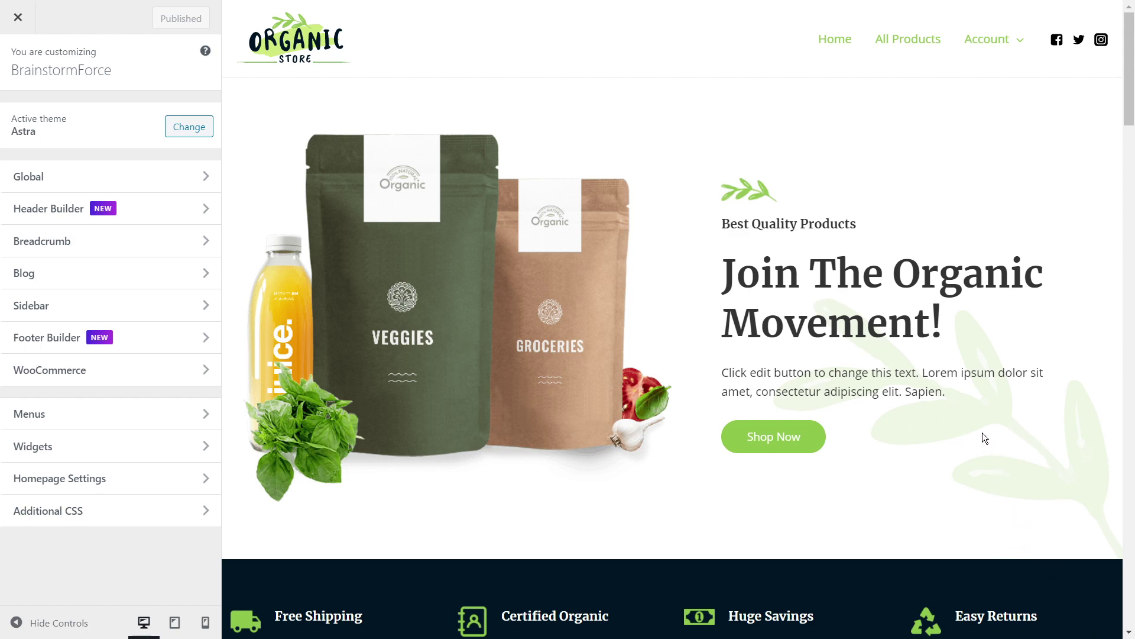
scroll(975, 385, down, 2)
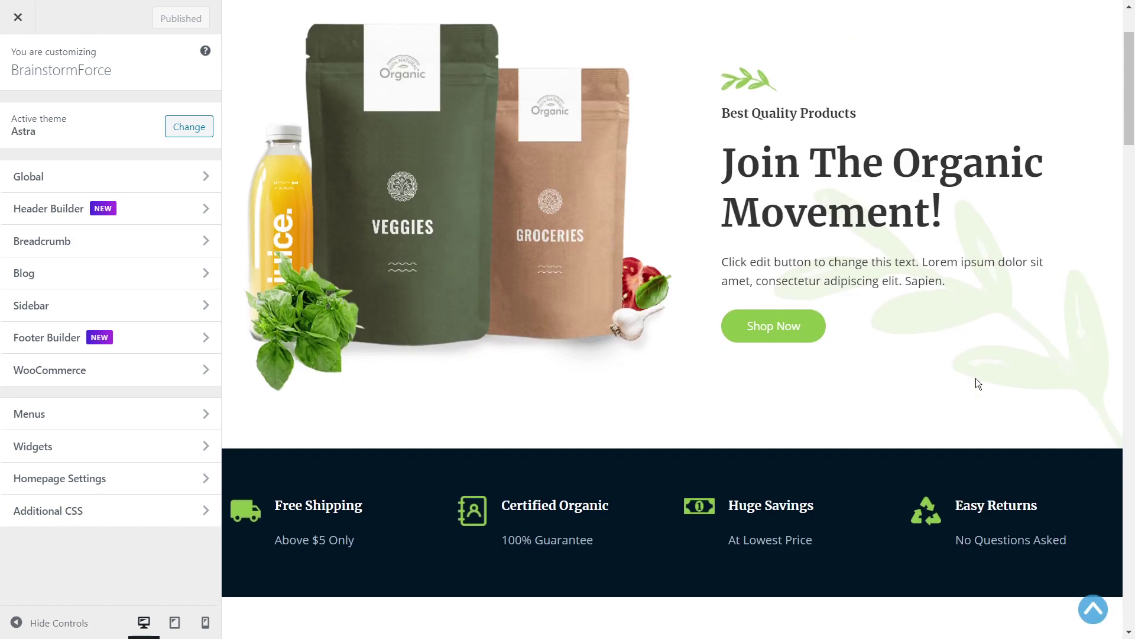
click(1093, 609)
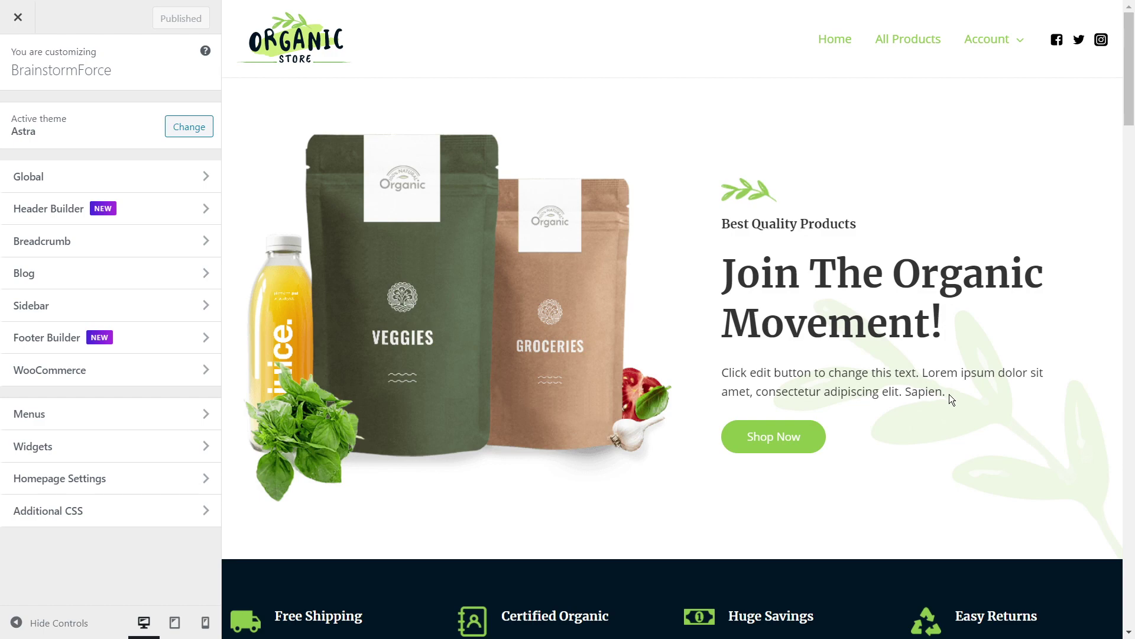
scroll(958, 402, down, 15)
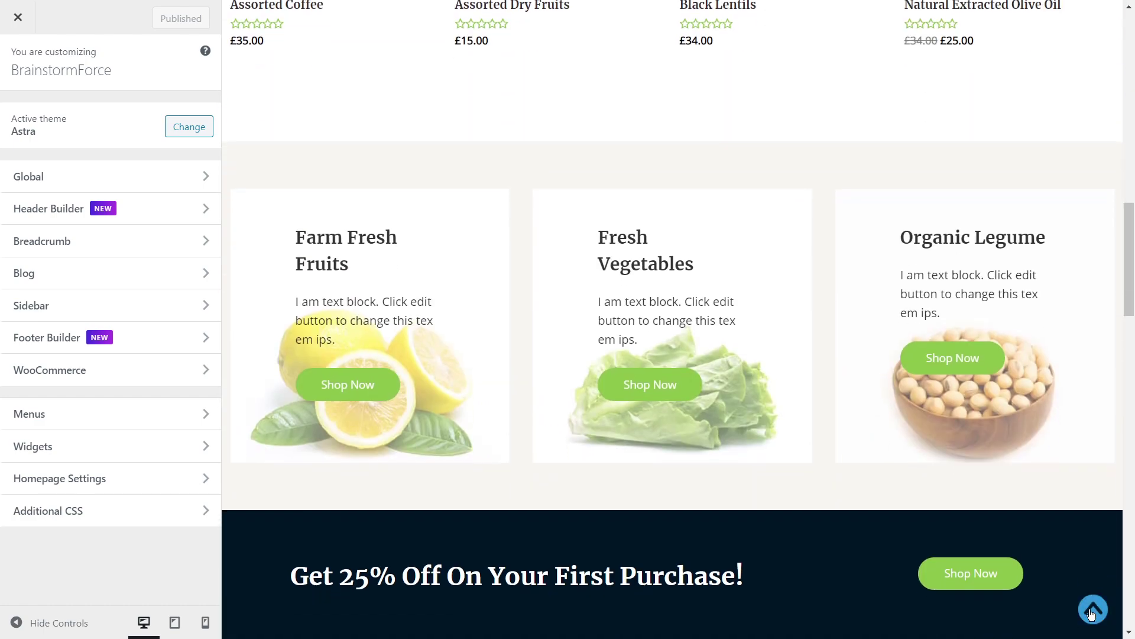
scroll(1092, 585, down, 9)
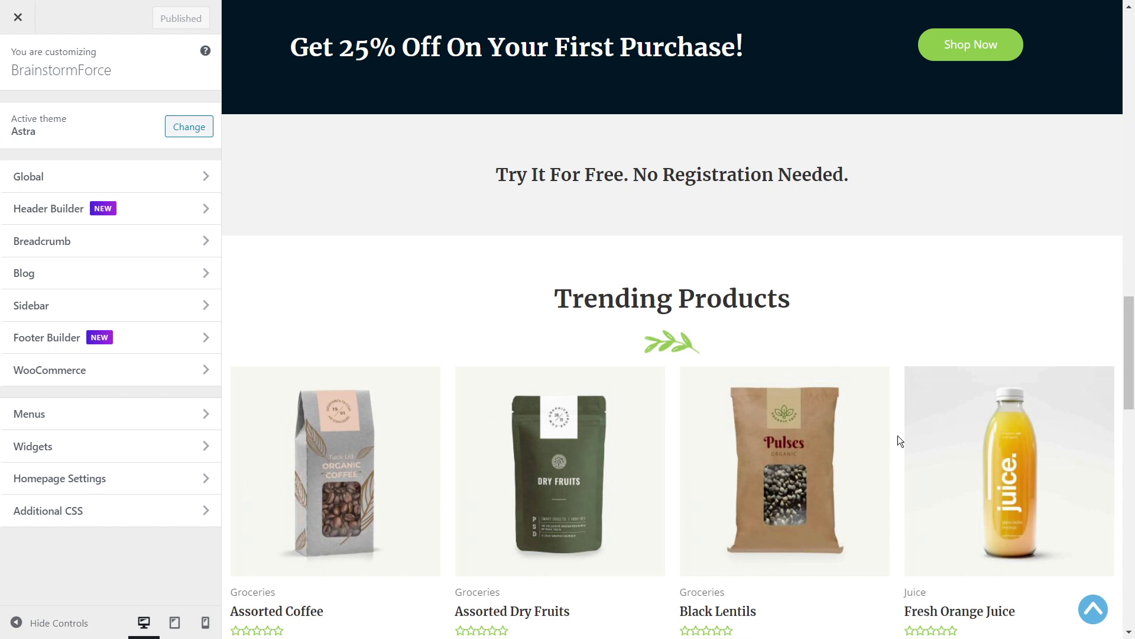
scroll(977, 399, down, 6)
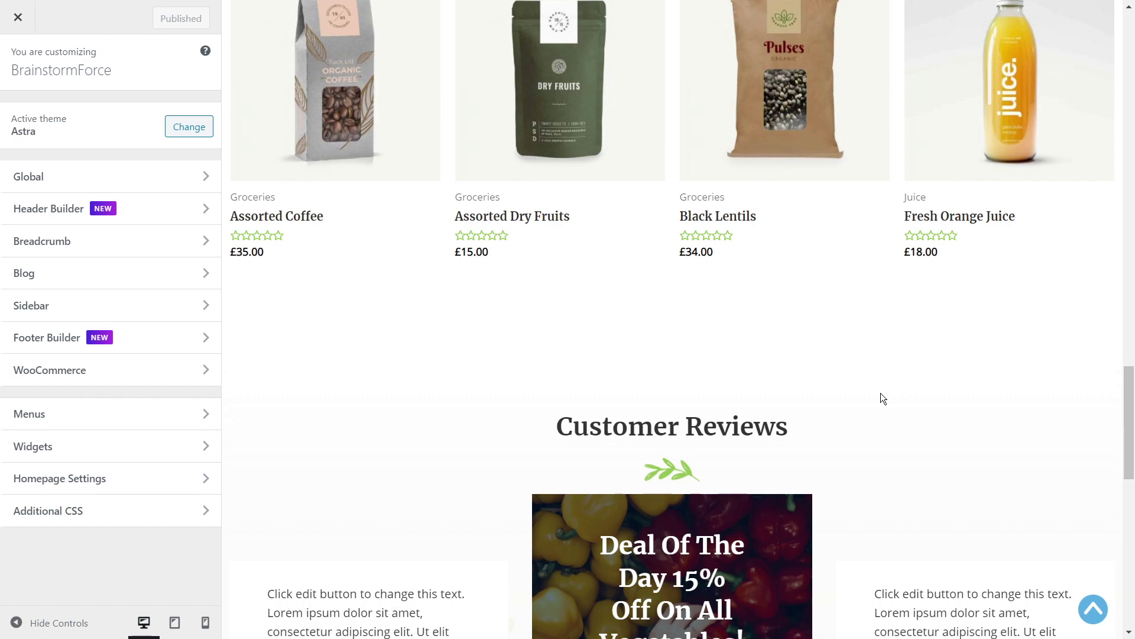
scroll(888, 392, down, 7)
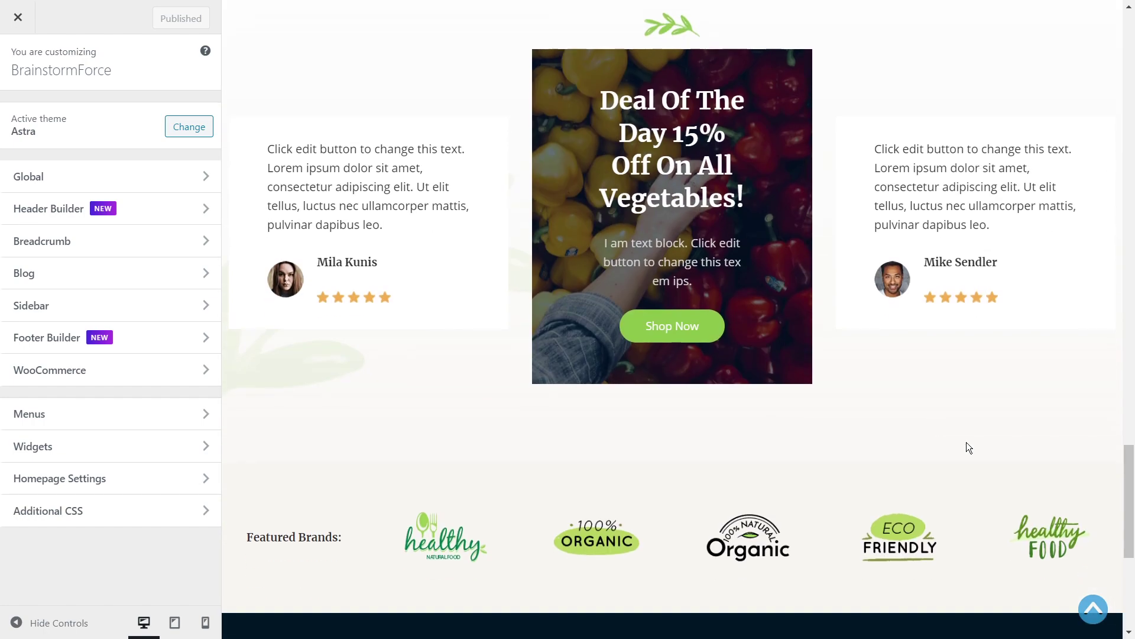
Step: Exit the store preview back to the WordPress admin Dashboard home
scroll(1068, 587, up, 7)
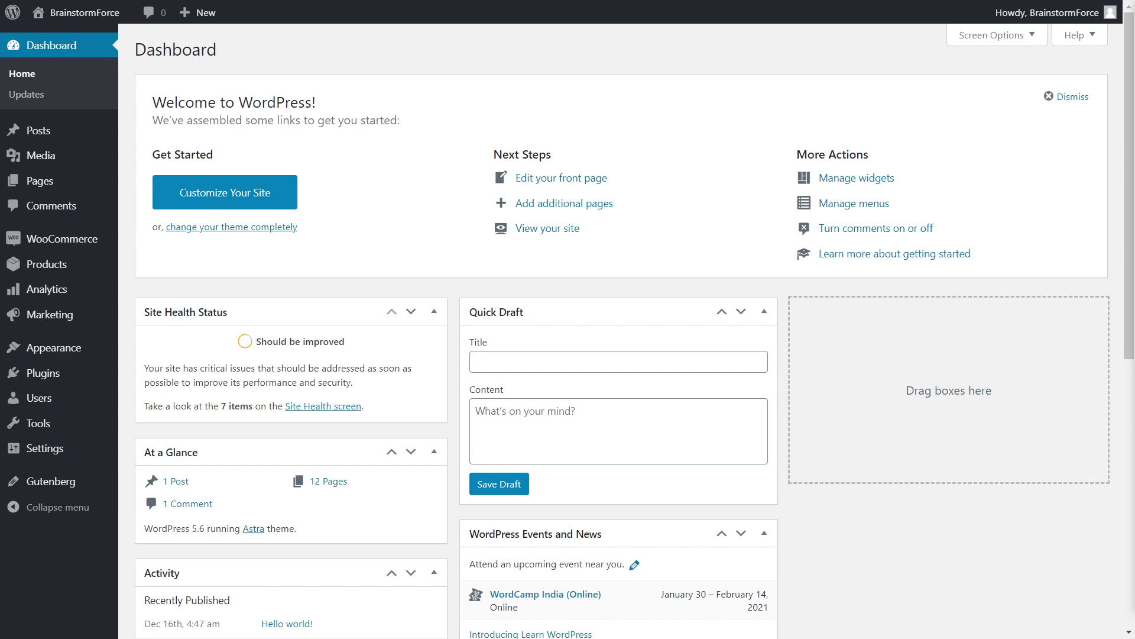
Step: Switch to FileZilla's SFTP session listing the remote public_html folder beside local WordPress files
key(alt+Tab)
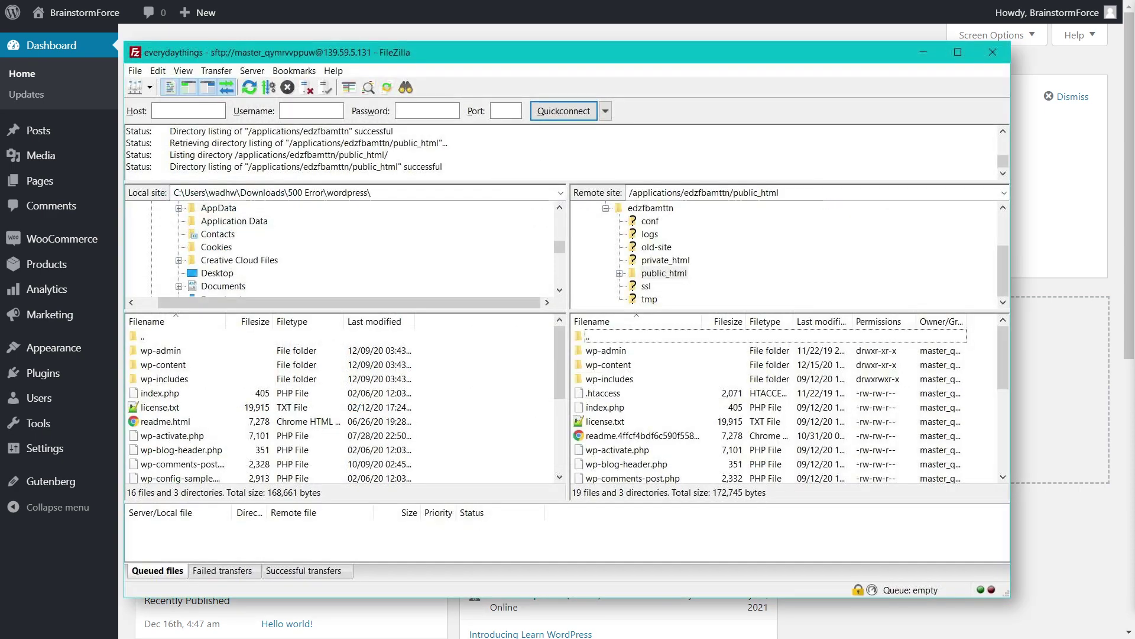